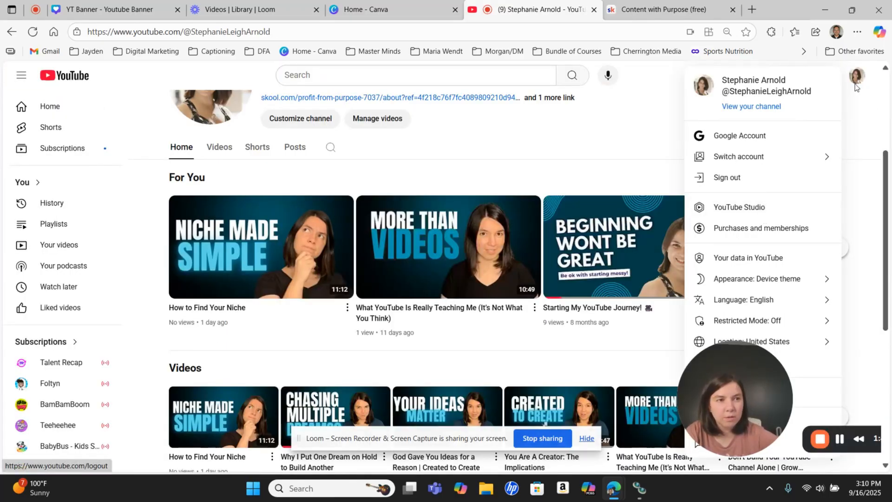
Open the channel customization page in YouTube Studio, and bring up the banner image file chooser and dismiss it
click(770, 211)
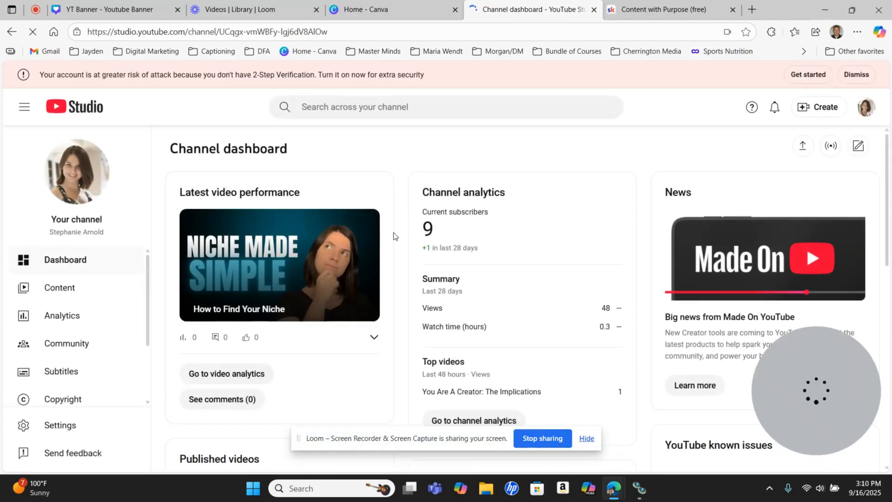
scroll(81, 344, down, 2)
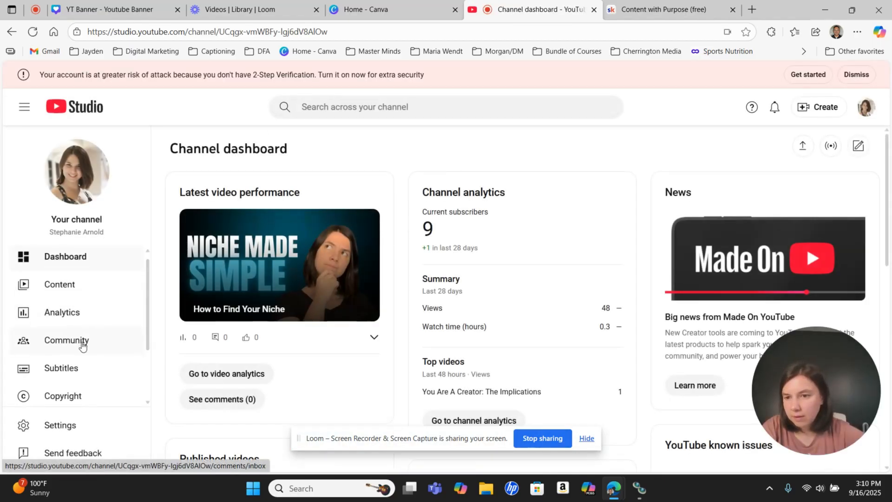
click(89, 364)
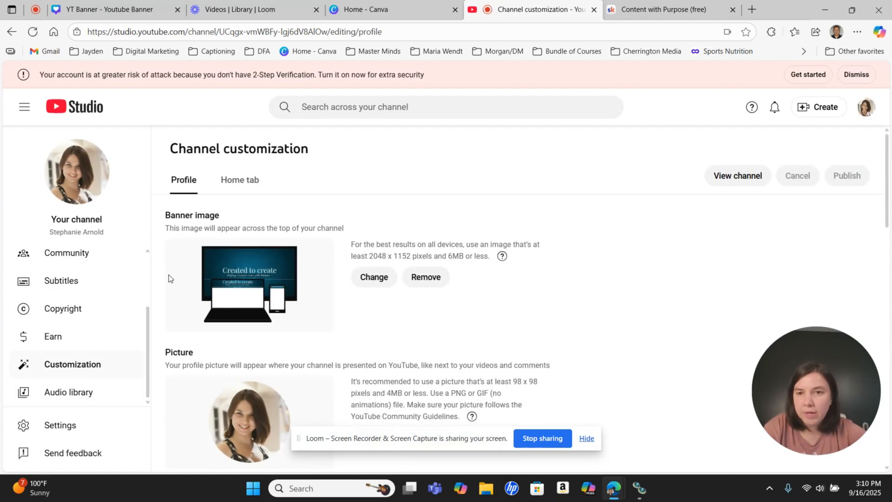
click(378, 282)
click(503, 311)
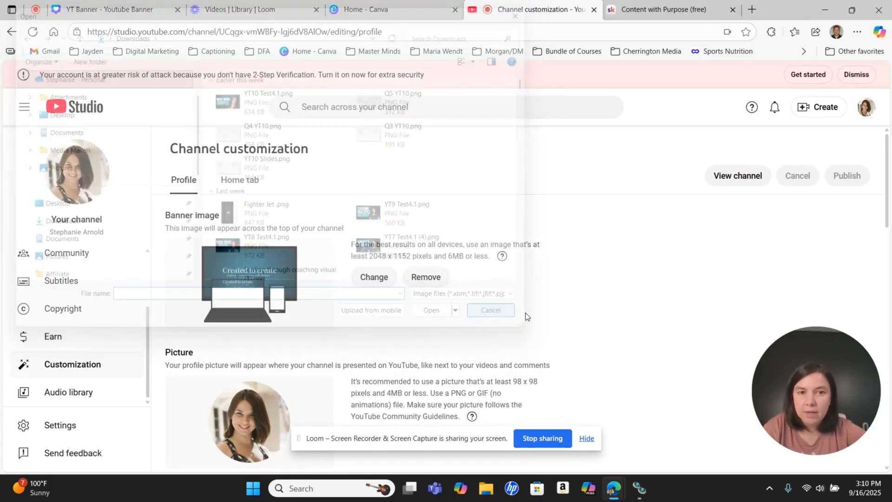
Switch to Canva's template search, and return to YouTube Studio to check the recommended banner image dimensions
click(392, 7)
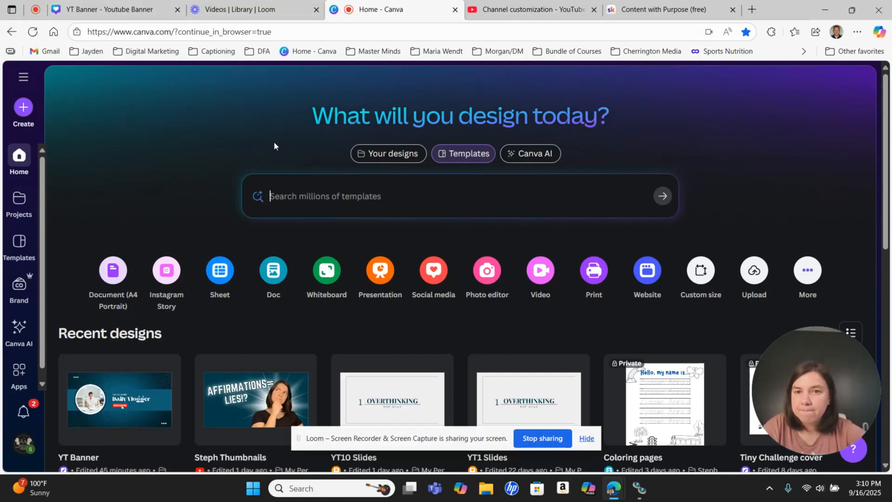
click(307, 201)
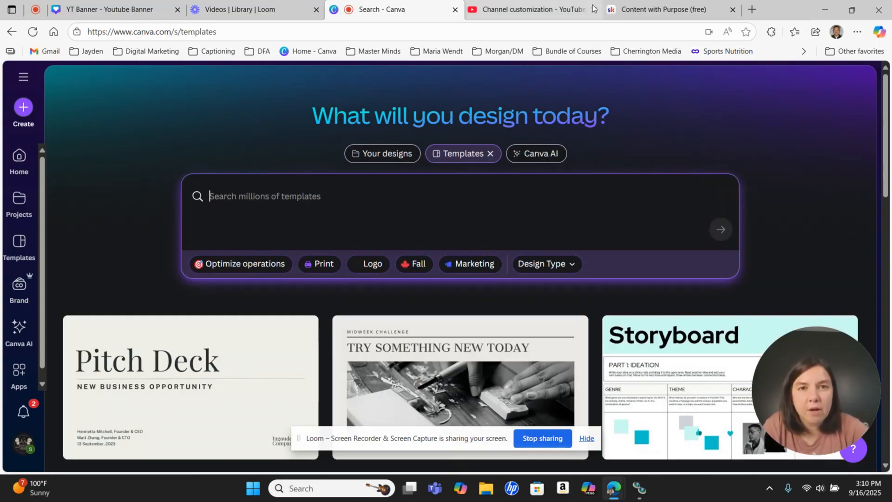
click(532, 10)
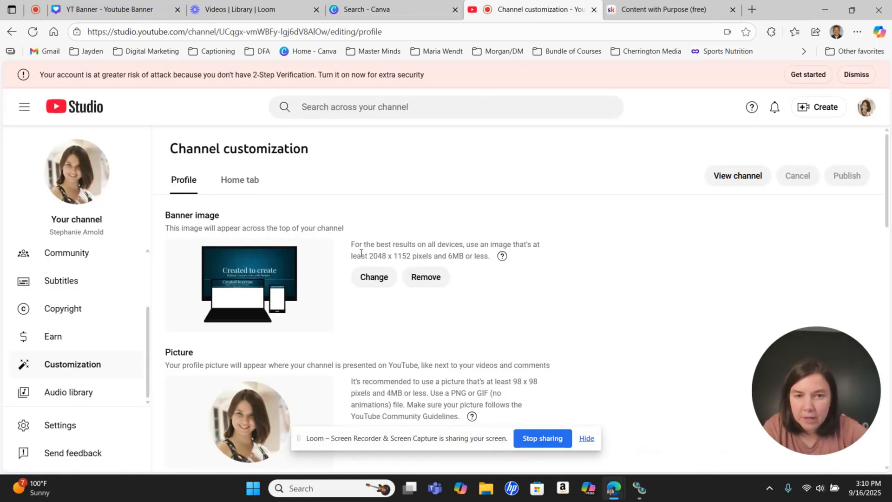
drag(368, 256, 413, 258)
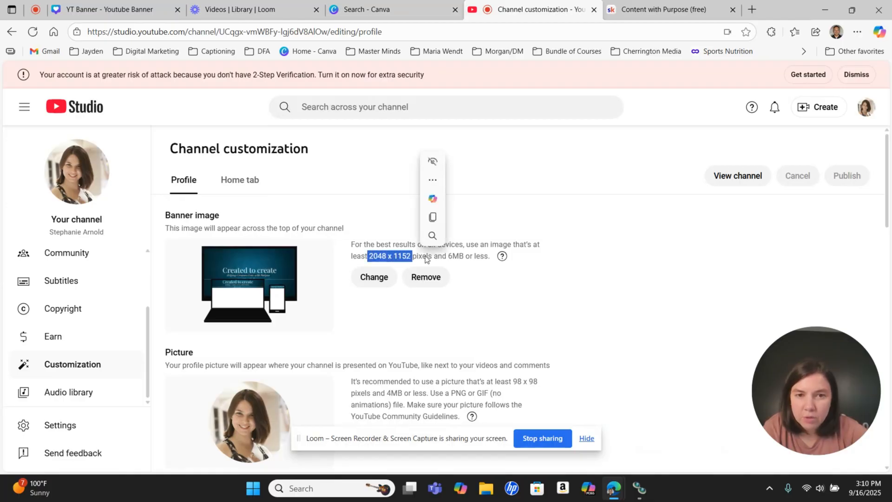
click(373, 255)
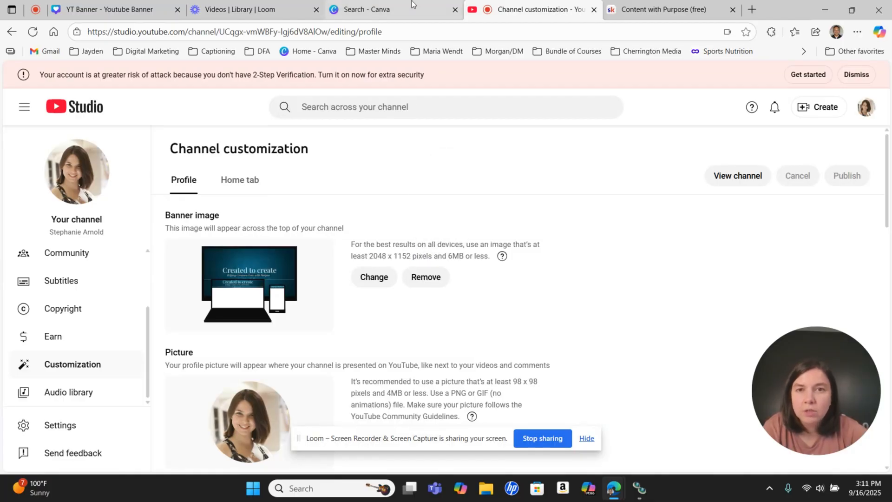
Switch to Canva and view the custom size options for a new design, leaving them without creating anything
click(381, 9)
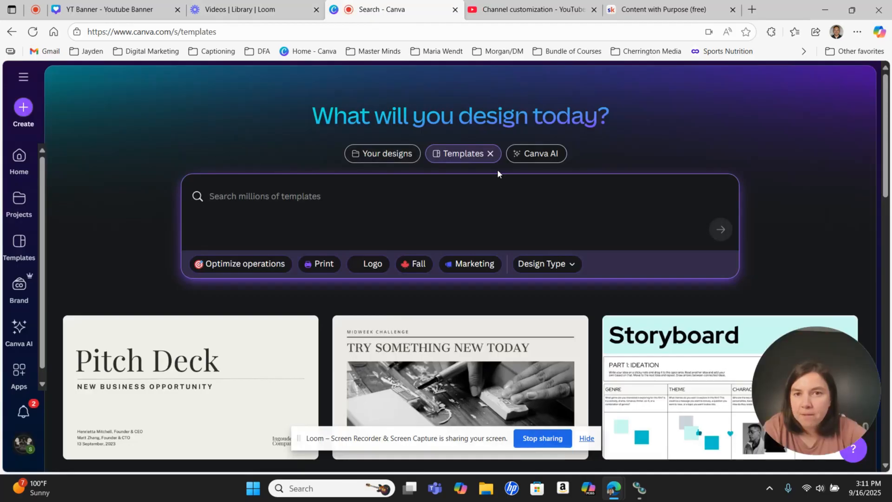
click(24, 107)
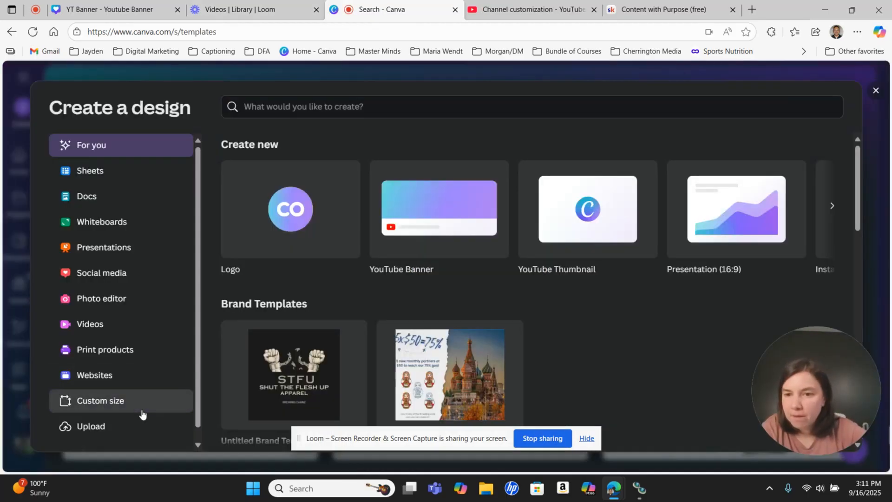
click(121, 400)
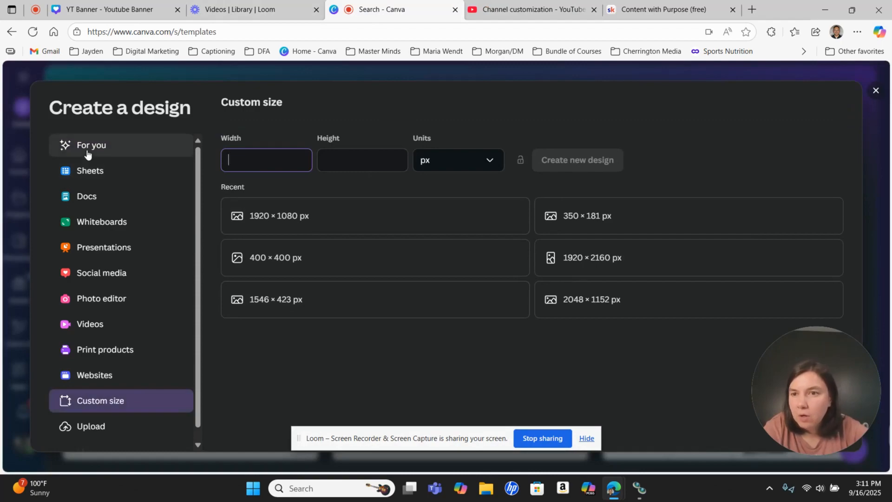
click(876, 91)
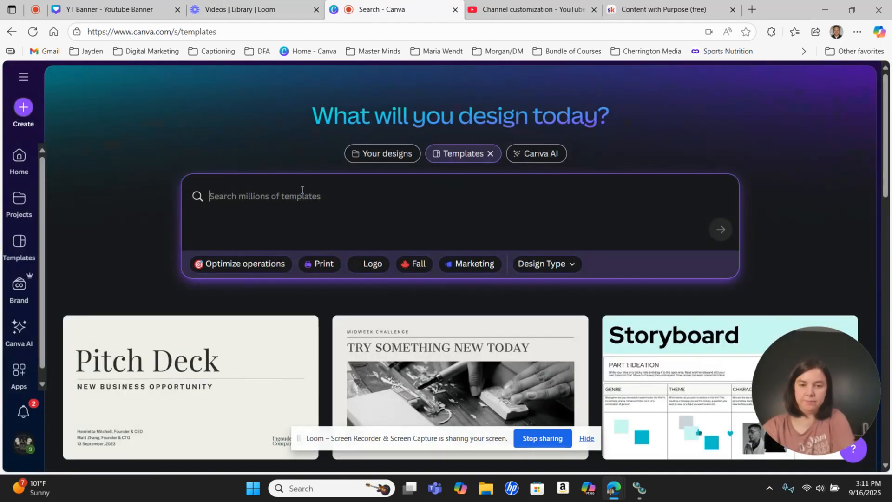
Search the Canva templates for "youtube banner"
text(youtube banner)
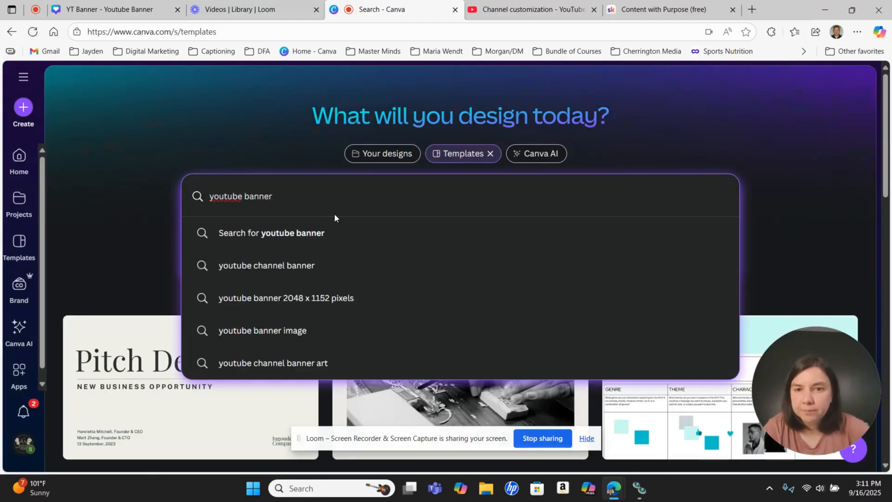
click(340, 228)
Browse the YouTube banner templates to compare their layouts and styles
scroll(747, 179, down, 2)
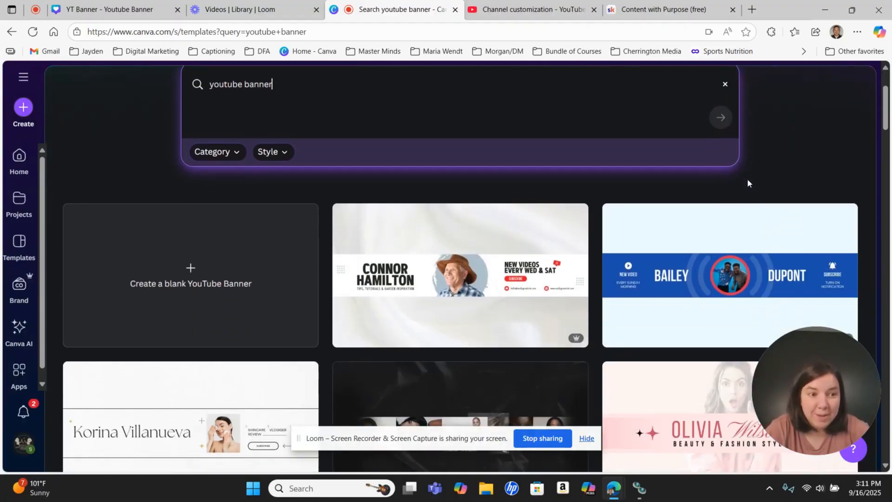
scroll(747, 181, down, 2)
scroll(378, 249, down, 3)
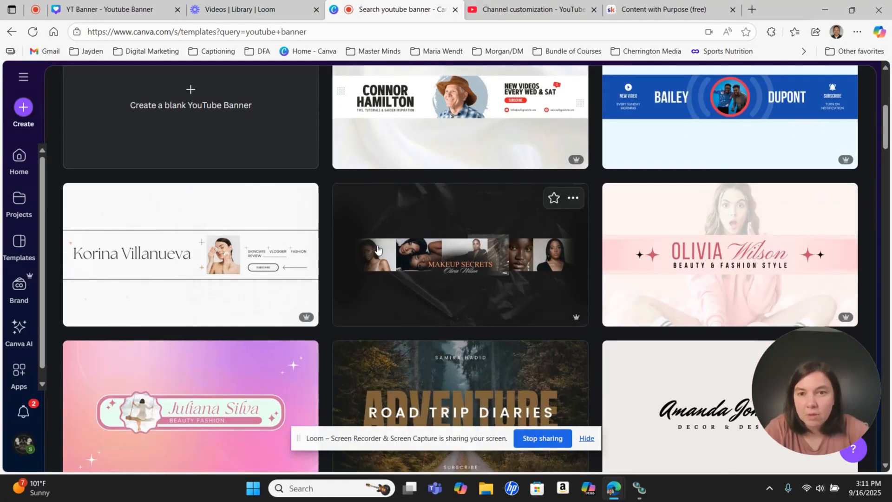
scroll(247, 264, down, 1)
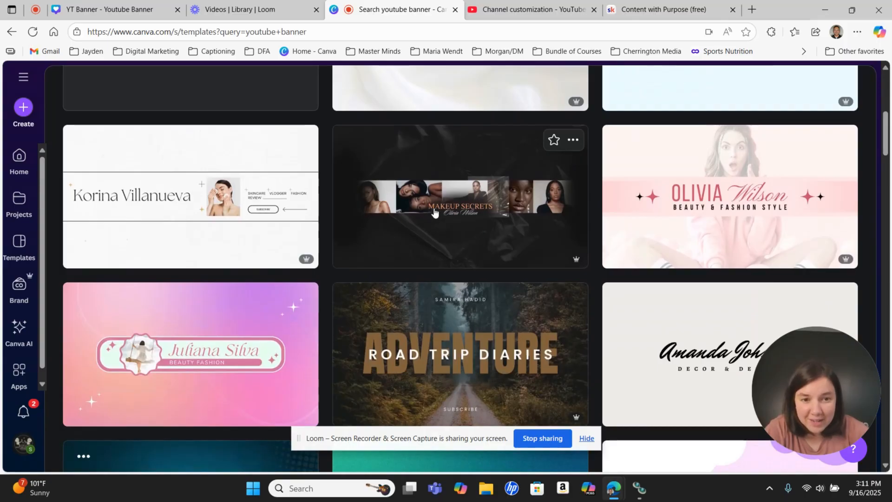
scroll(434, 212, down, 4)
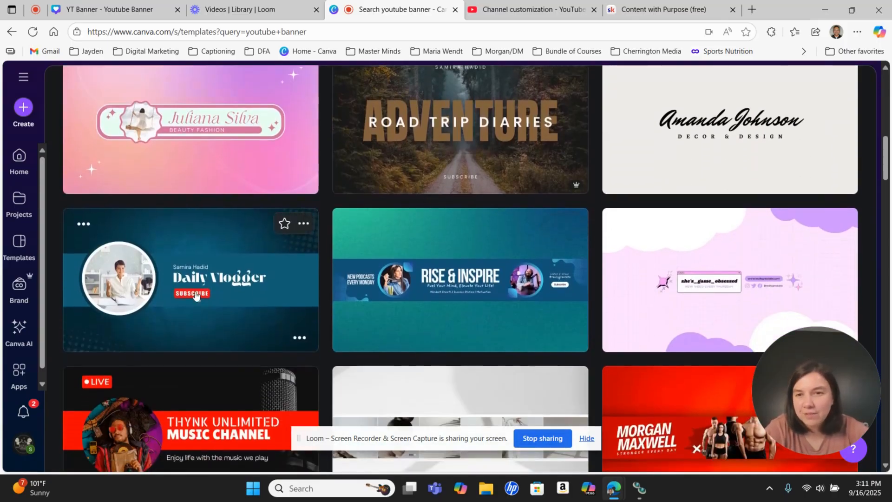
scroll(412, 332, down, 3)
scroll(529, 230, down, 8)
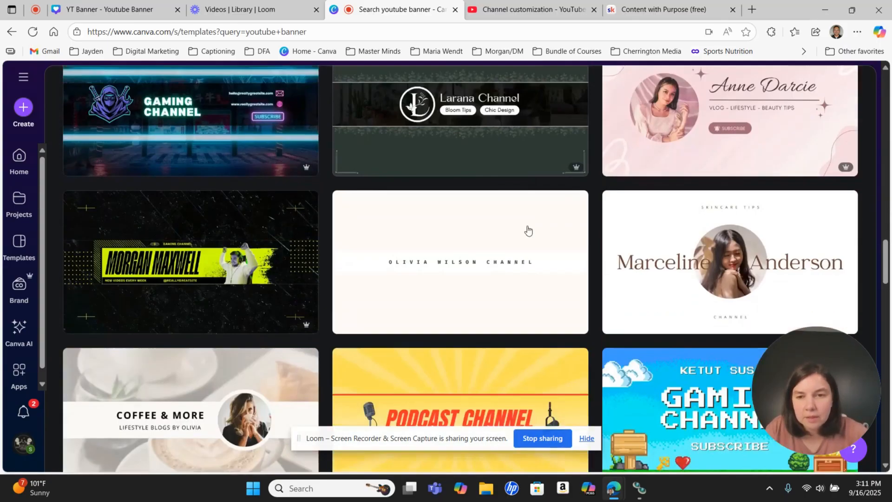
scroll(528, 230, up, 5)
scroll(529, 227, down, 3)
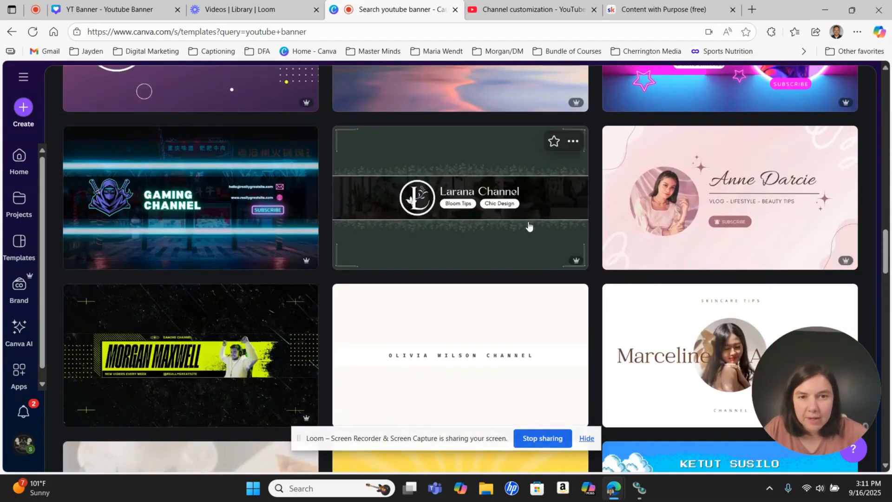
scroll(528, 226, down, 5)
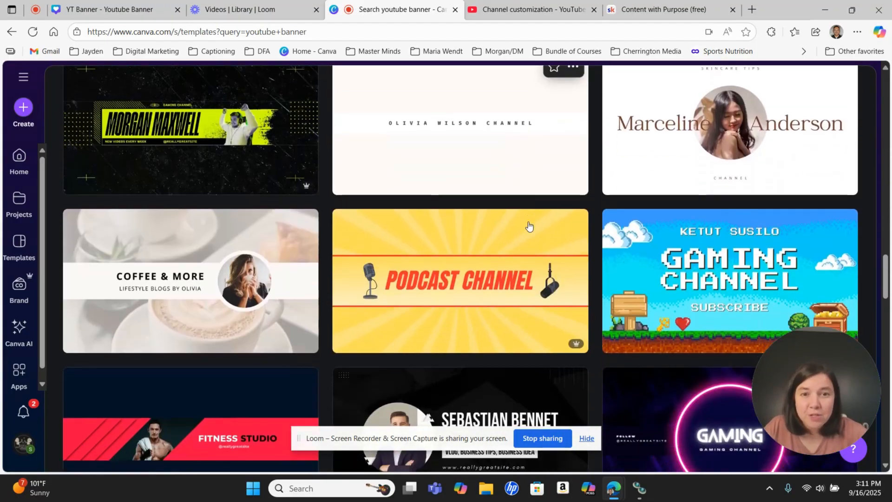
scroll(528, 226, down, 5)
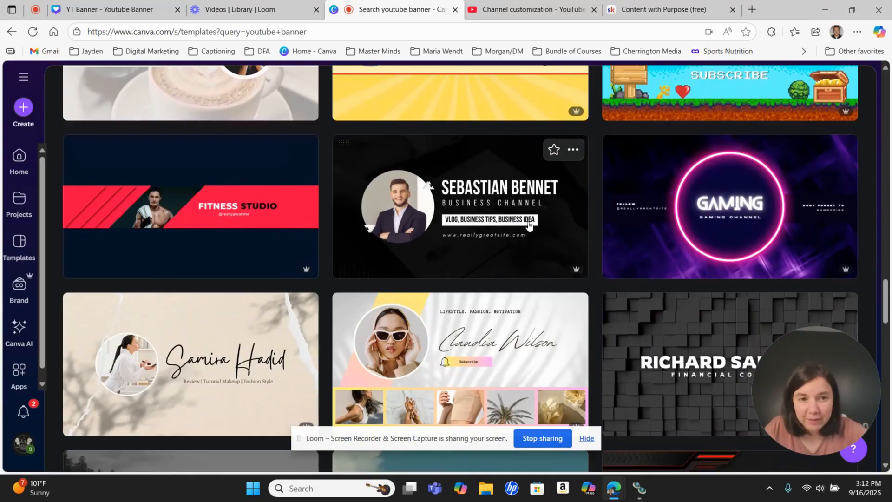
scroll(528, 226, up, 12)
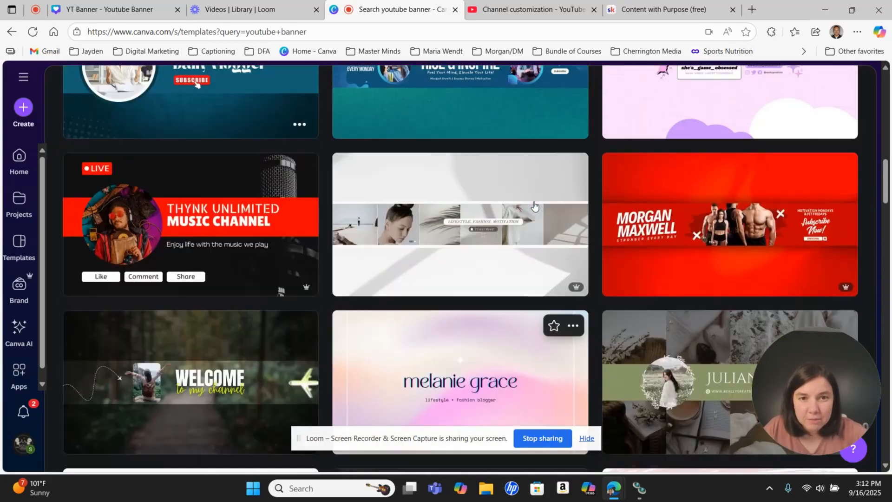
scroll(534, 206, up, 10)
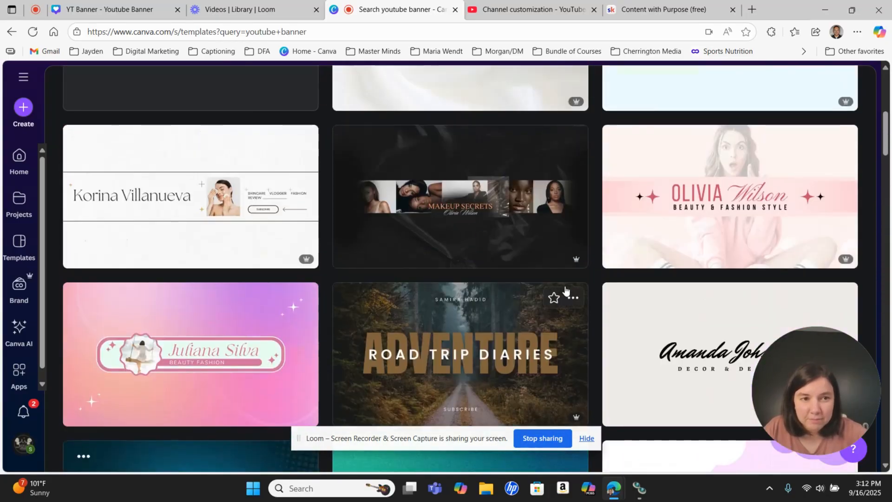
scroll(564, 291, up, 5)
Open the Blue Minimalist Podcast Youtube Banner template for customizing and select its background
click(665, 239)
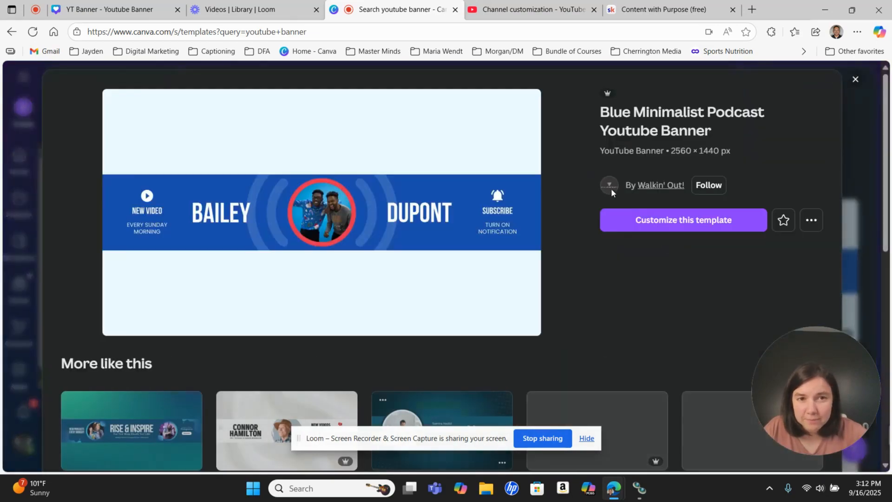
click(673, 222)
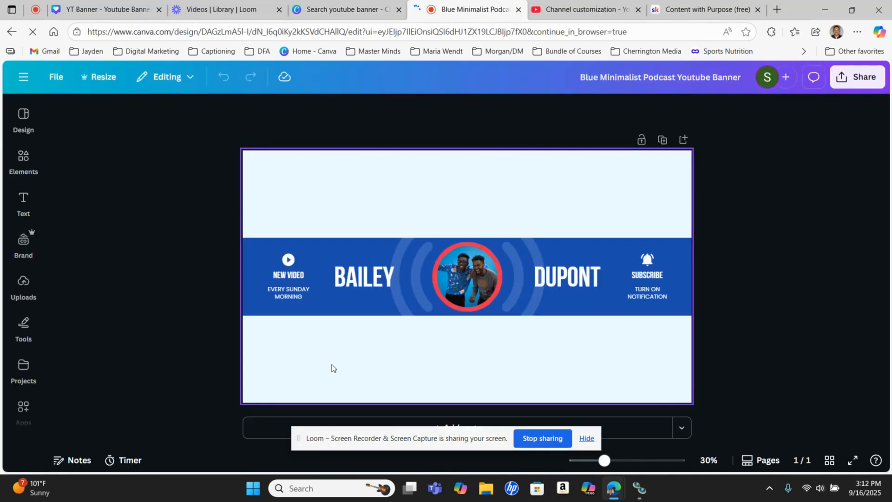
click(311, 362)
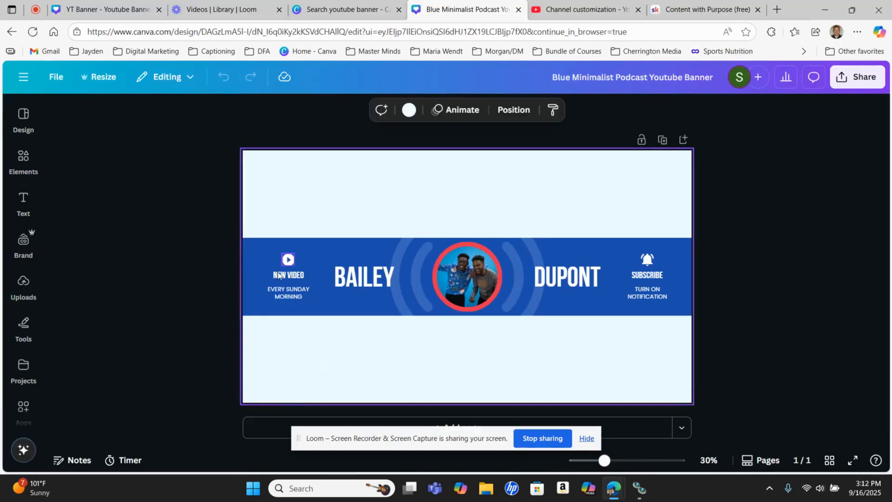
mouse_move(365, 247)
mouse_down()
mouse_move(374, 235)
mouse_move(349, 214)
mouse_move(368, 253)
mouse_up()
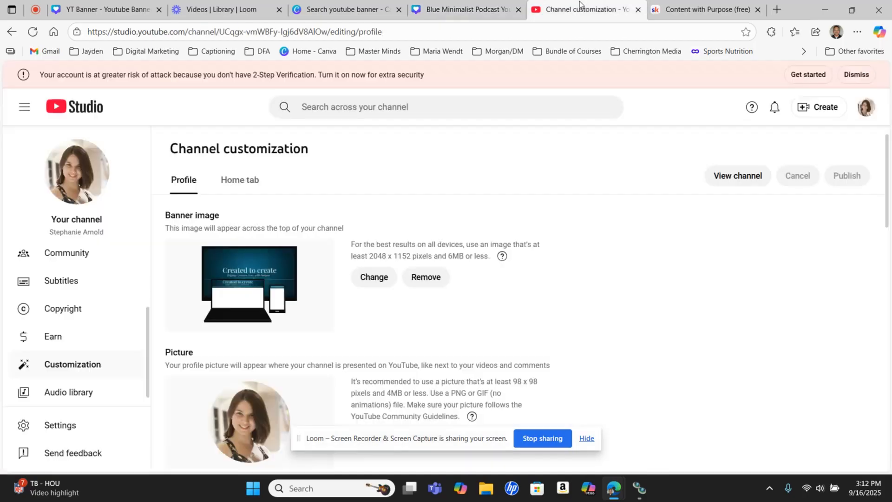
Switch to the existing YT Banner design and examine the TV, desktop and all-devices guides on pages 11 and 12
click(581, 9)
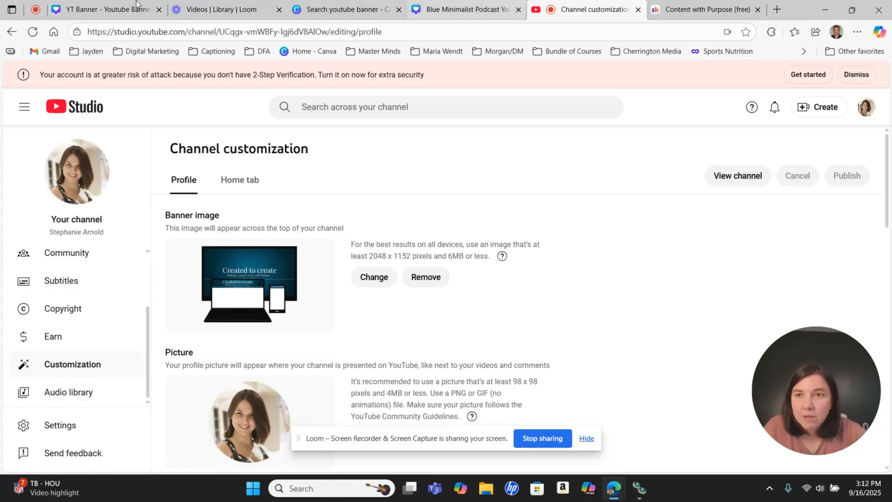
click(101, 17)
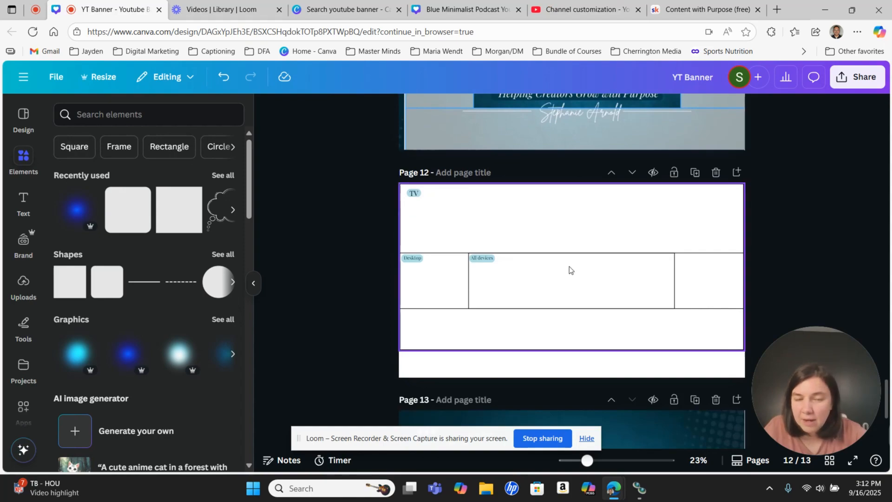
scroll(458, 272, up, 1)
scroll(458, 267, up, 3)
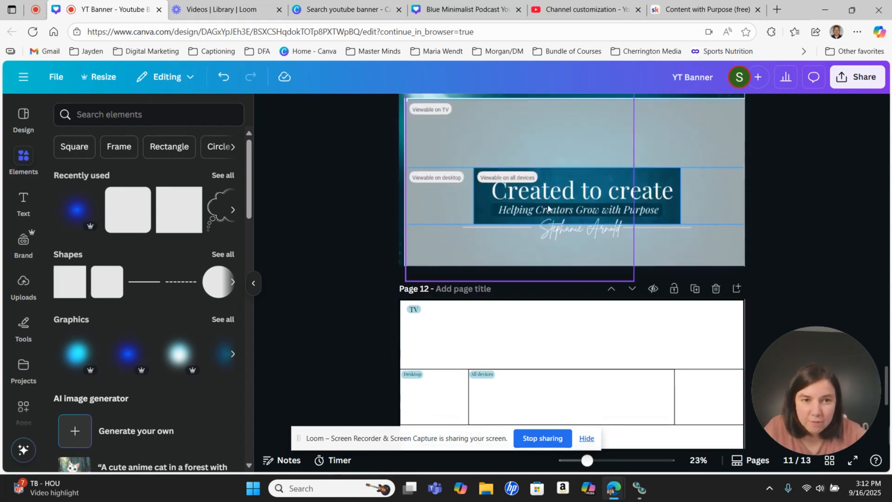
scroll(494, 176, down, 5)
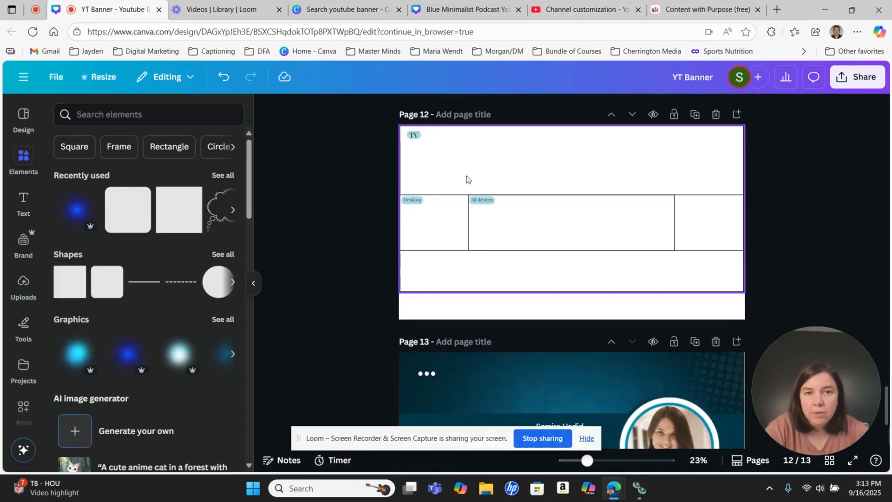
Move the viewable-area guide overlay on page 11 so it aligns with the page's top-left corner
scroll(563, 187, up, 4)
scroll(506, 193, up, 2)
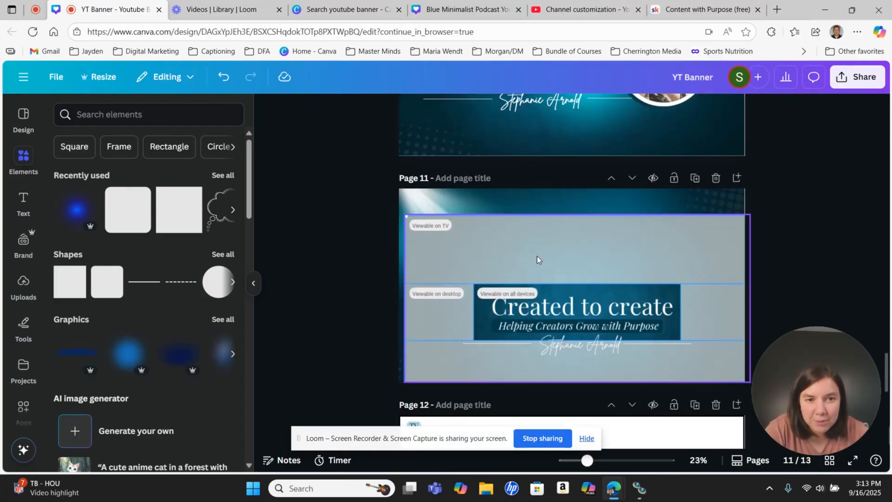
drag(537, 259, 531, 238)
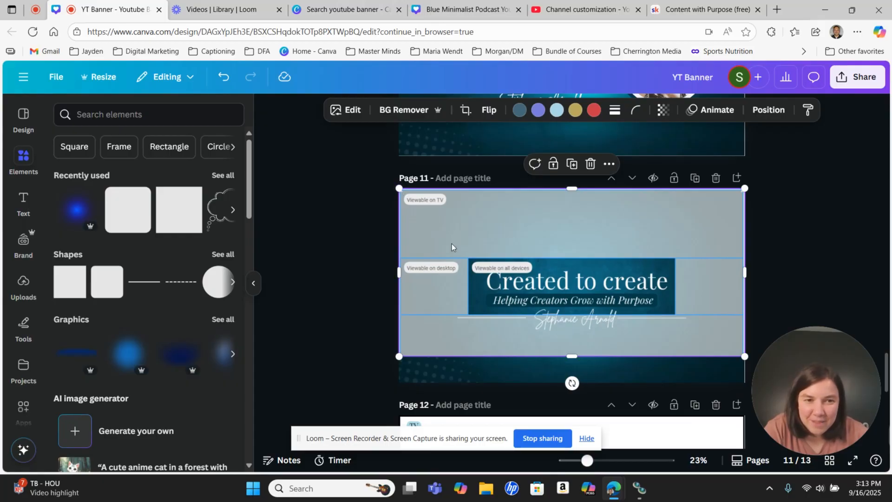
scroll(518, 212, down, 2)
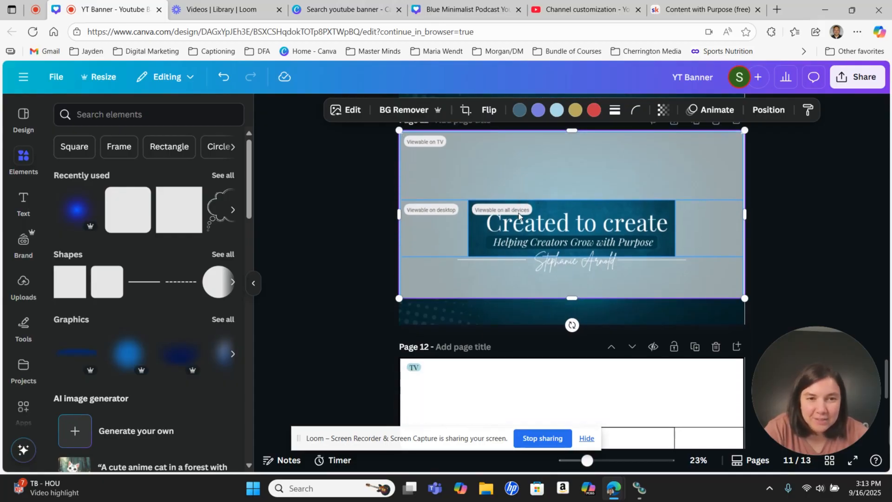
Switch to the Blue Minimalist Podcast Youtube Banner design and add a blank second page
click(458, 10)
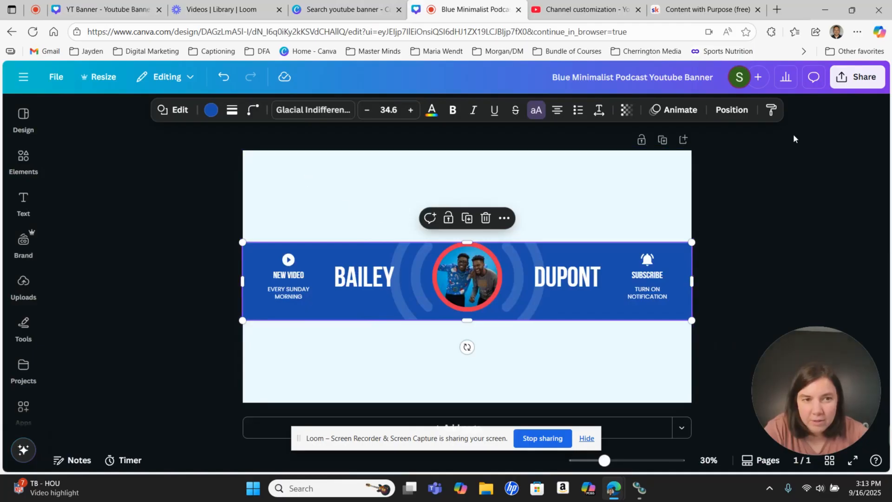
click(683, 139)
right_click(412, 254)
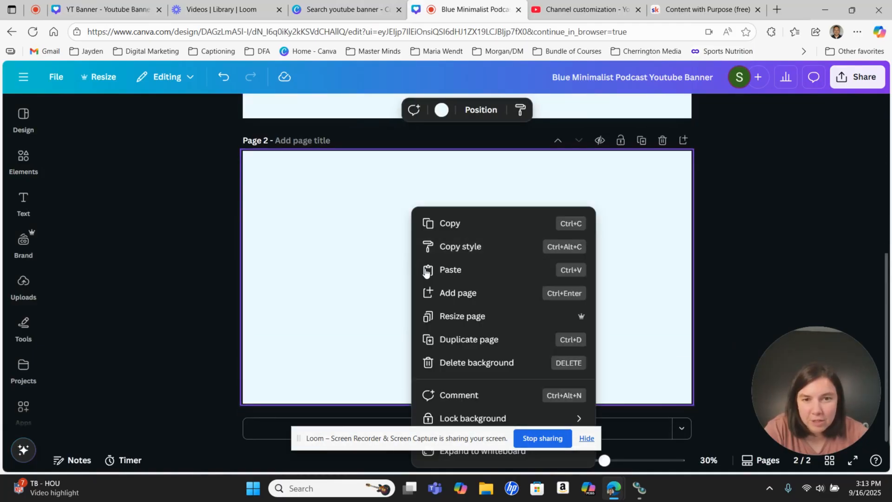
click(339, 226)
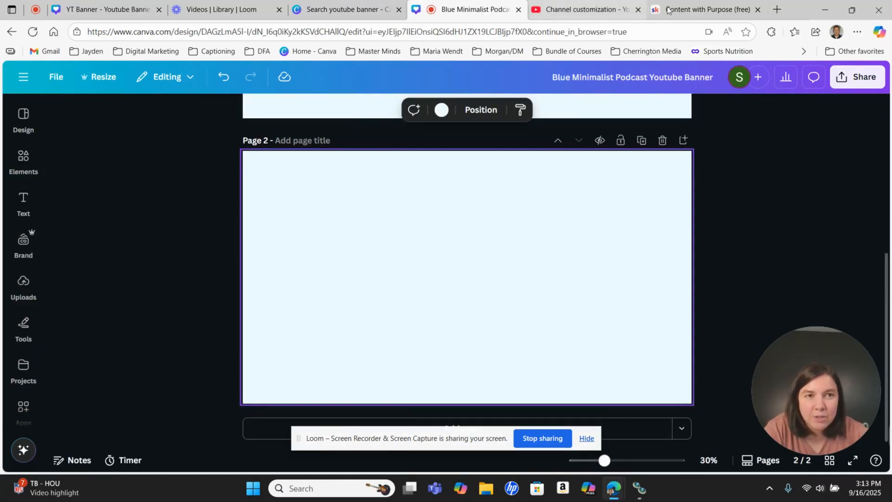
Return to the YT Banner design and compare the viewable-area overlay on page 11 with the grouped TV, desktop and all-devices guide on page 12
click(81, 9)
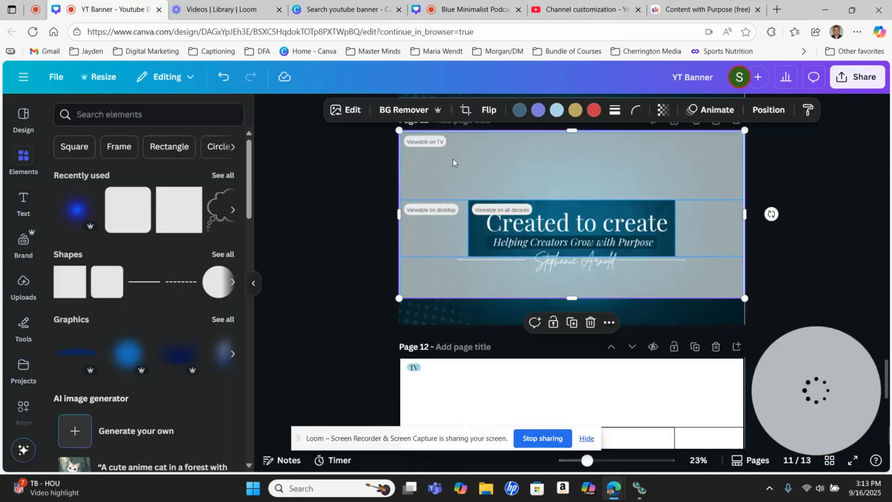
drag(452, 176, 443, 157)
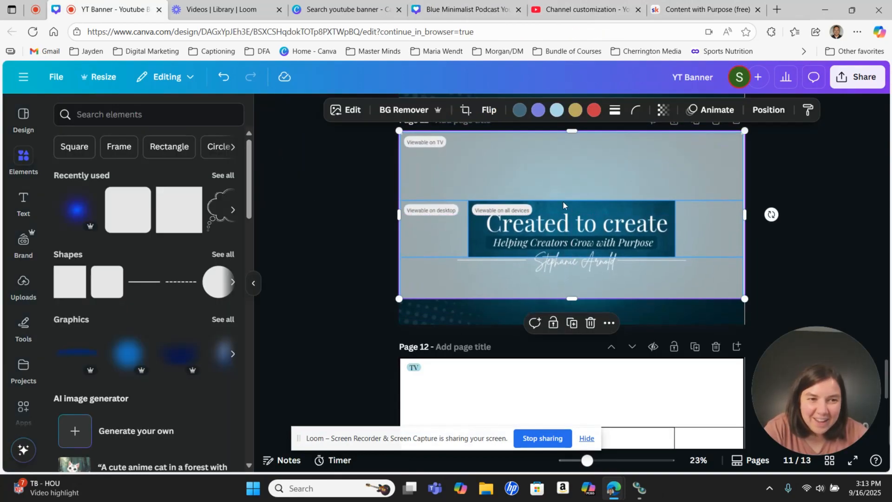
mouse_move(563, 205)
mouse_down()
mouse_move(557, 190)
mouse_move(603, 192)
mouse_move(559, 195)
mouse_up()
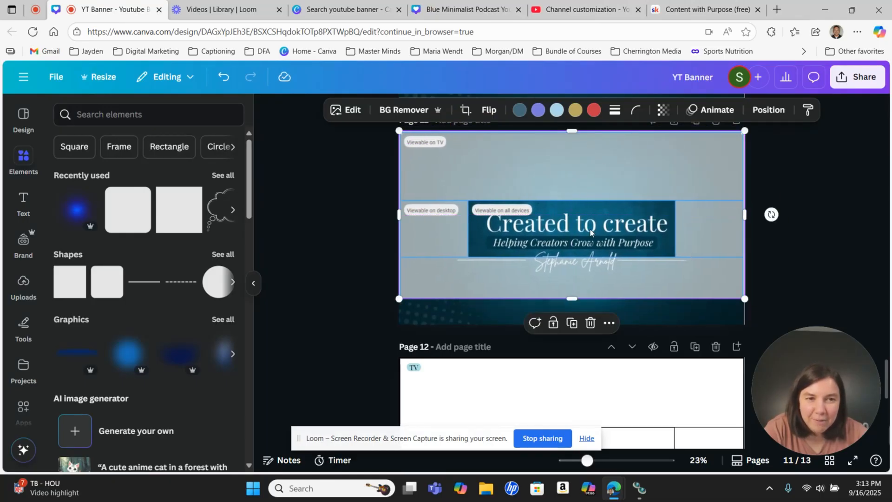
scroll(586, 228, down, 4)
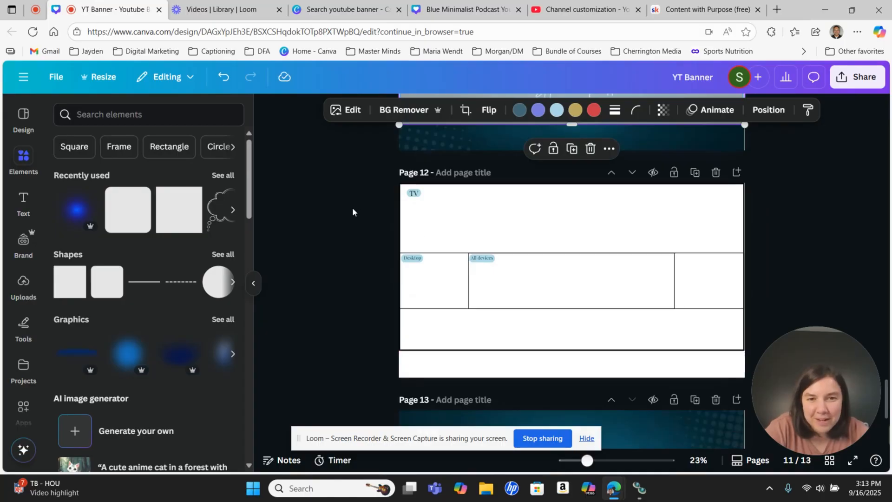
scroll(600, 179, up, 4)
scroll(598, 216, down, 4)
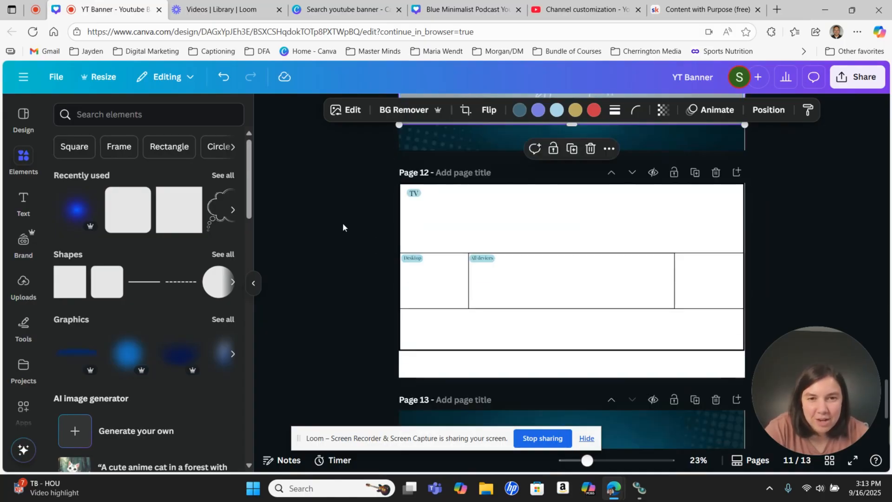
click(386, 190)
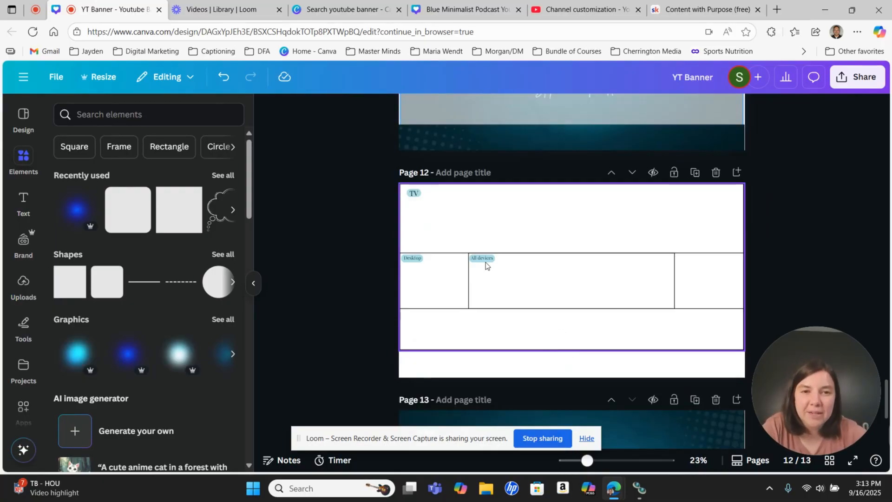
click(482, 239)
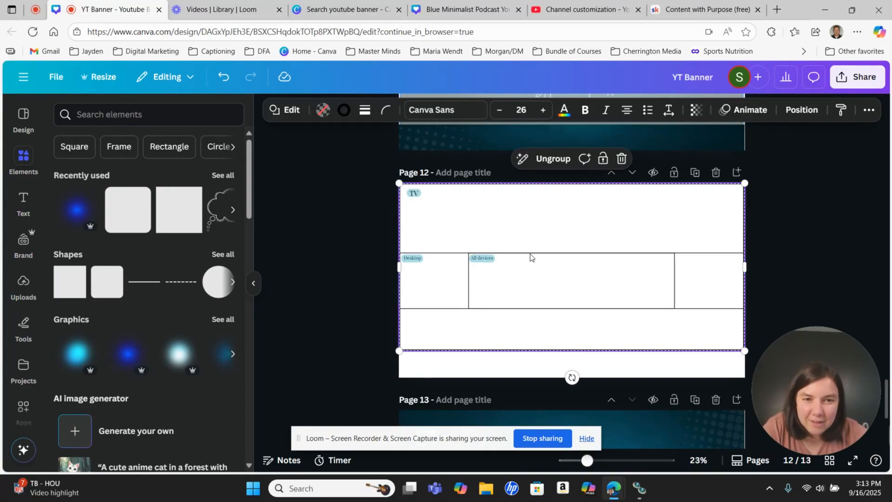
scroll(598, 249, up, 1)
scroll(627, 255, down, 2)
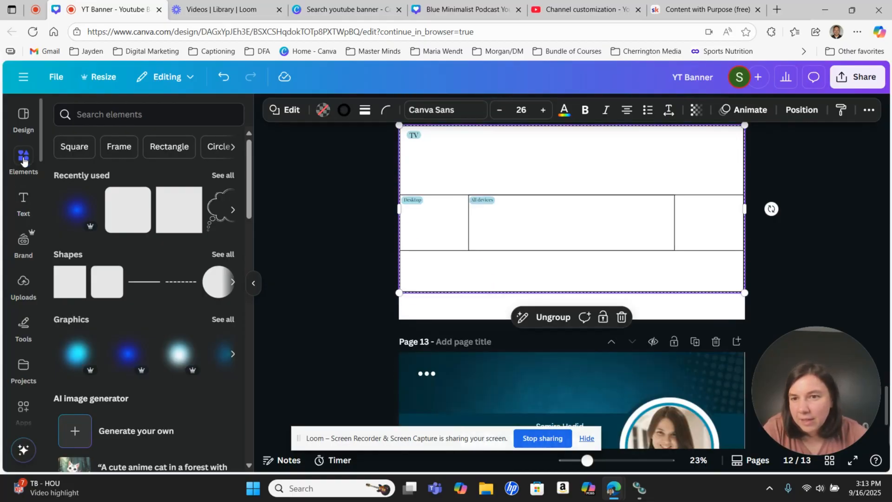
Find a red YouTube speech-bubble play graphic by searching "youtube", add it to page 12, shrink it and place it at the all-devices area's right end
click(147, 115)
text(youtube)
key(Return)
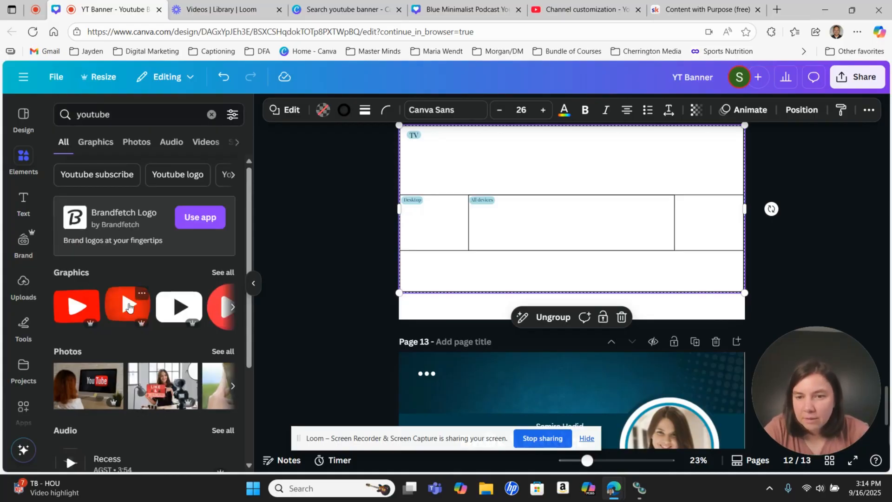
click(141, 293)
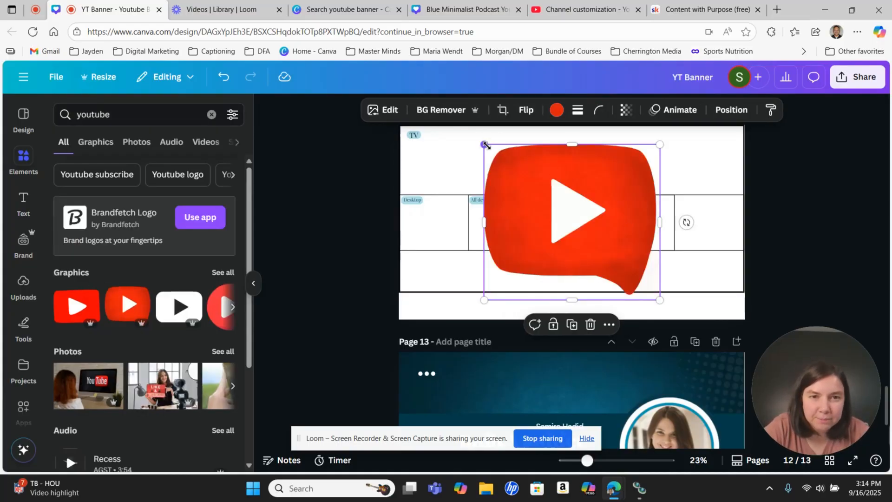
drag(483, 145, 585, 234)
drag(628, 278, 654, 216)
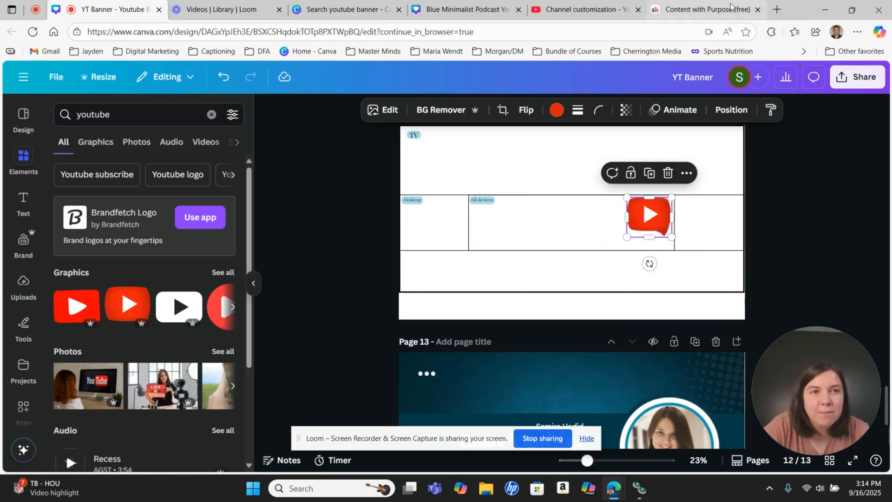
Copy the grouped TV, desktop and all-devices guide from YT Banner onto page 1 of the Blue Minimalist Podcast Youtube Banner, covering the page's full width
click(467, 10)
scroll(554, 302, up, 5)
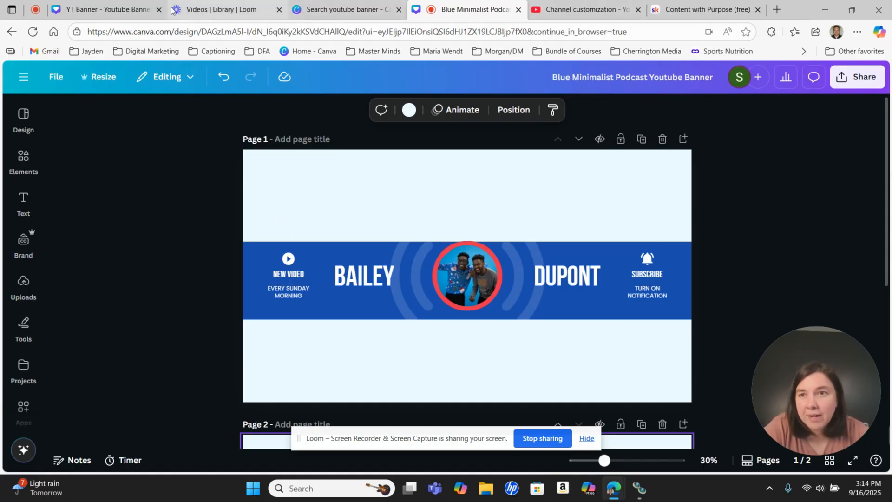
click(116, 9)
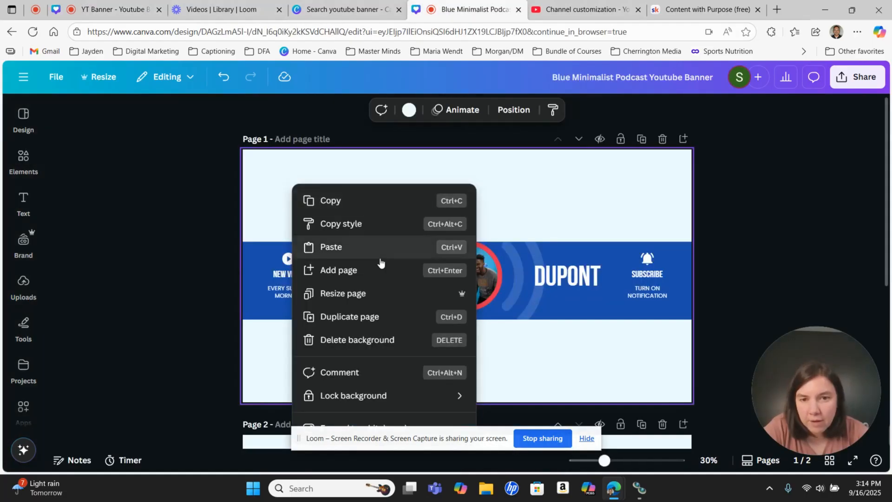
click(375, 252)
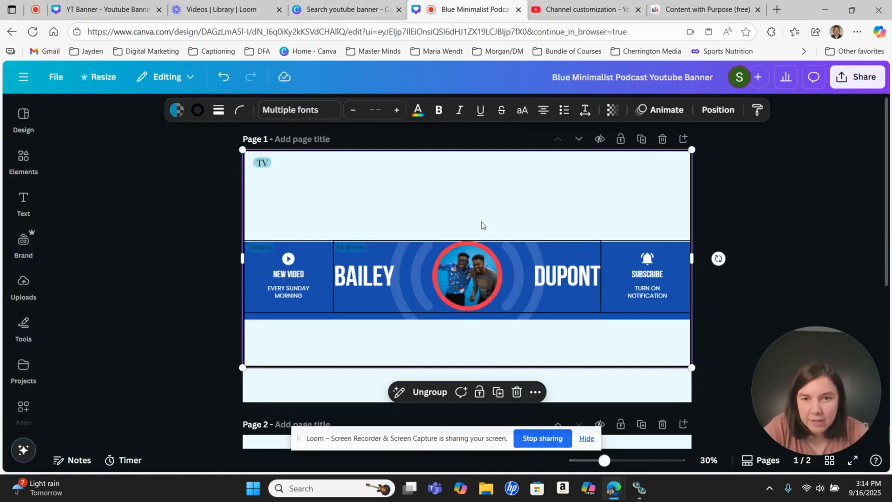
drag(475, 208, 476, 208)
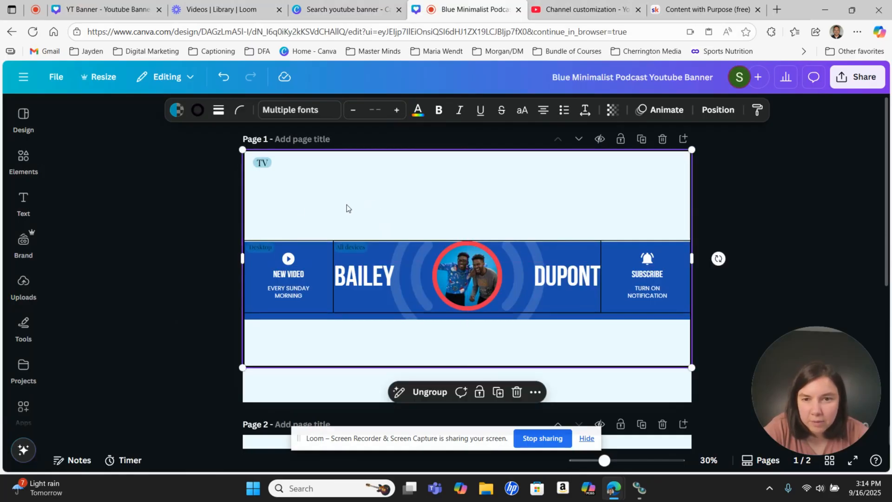
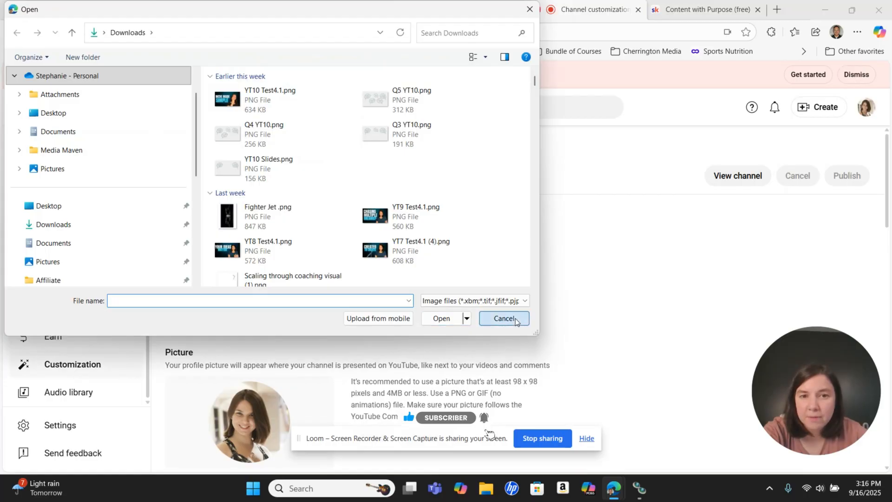
Cancel the image file selection in YouTube Studio and view the channel's profile picture settings
click(504, 319)
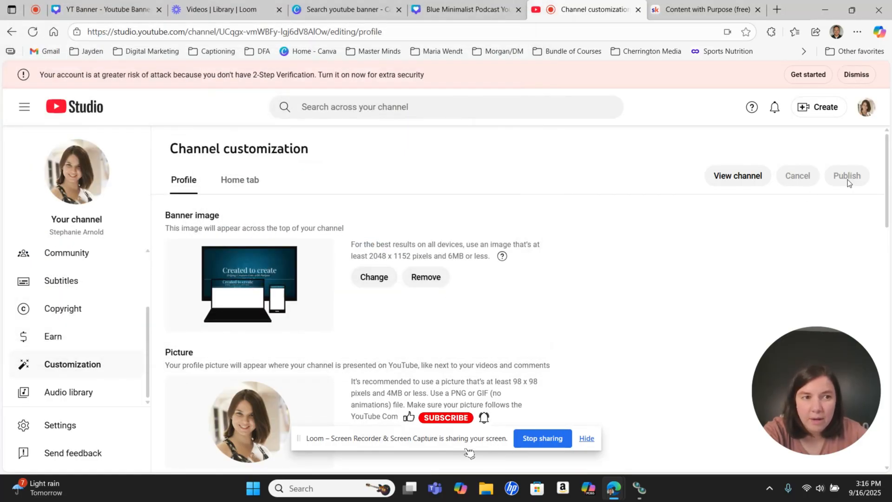
scroll(775, 216, down, 4)
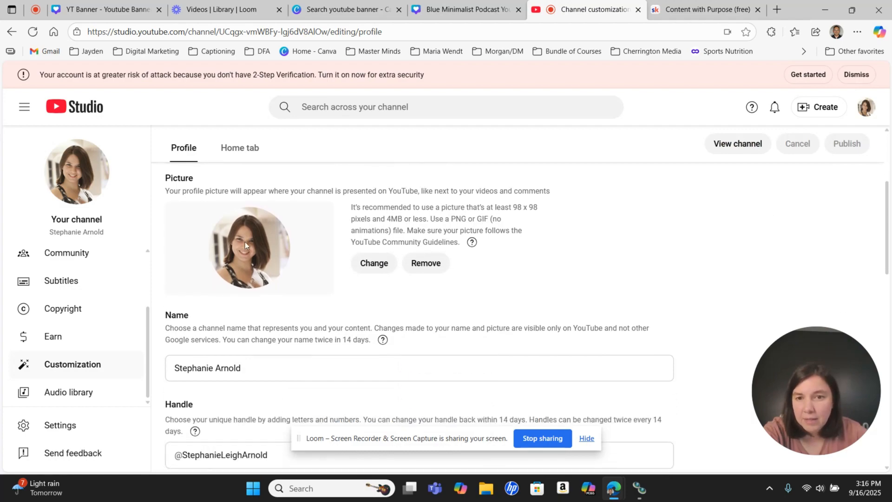
Switch to Canva's template search and search for "youtube profile picture" instead of the banner templates
click(338, 11)
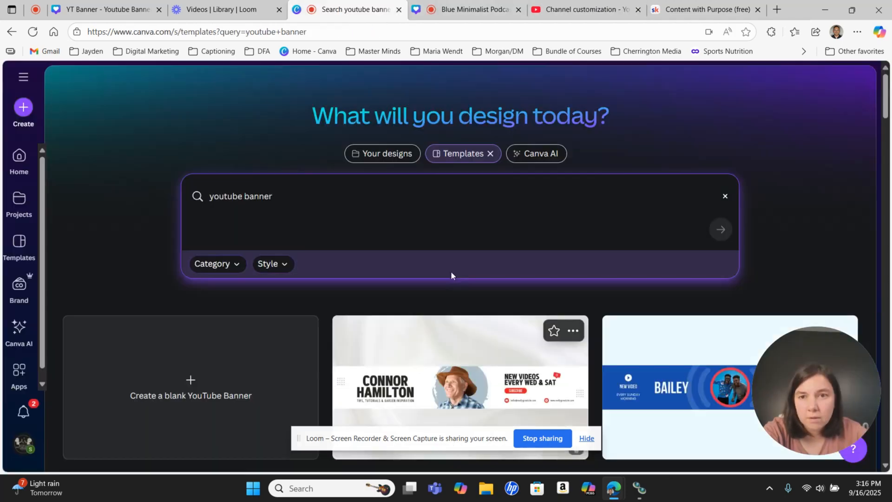
click(339, 207)
drag(284, 199, 198, 191)
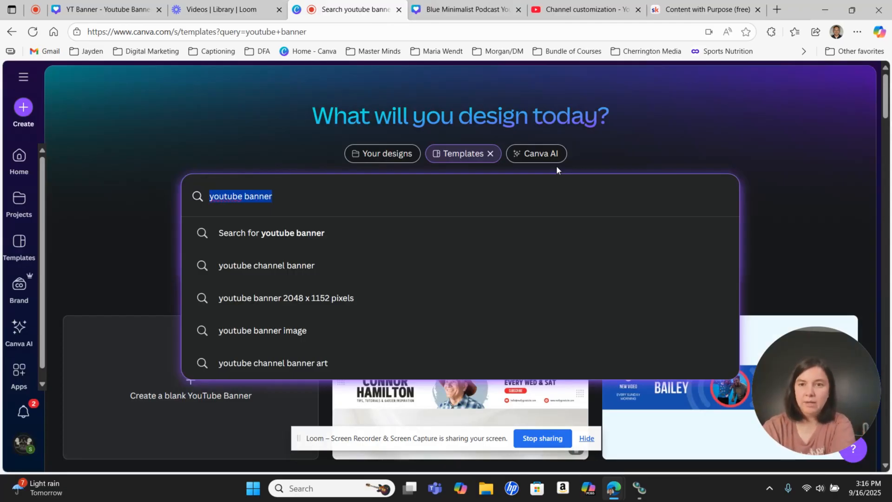
text(youtube )
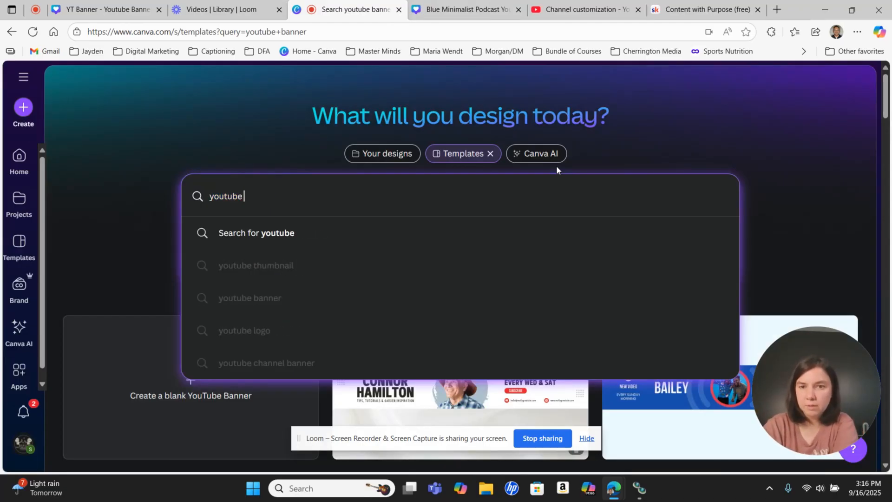
text(profile )
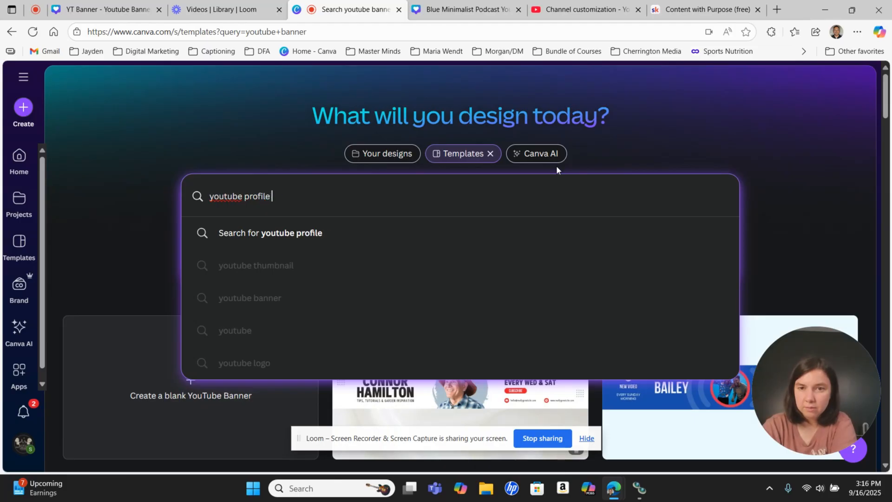
text(picture)
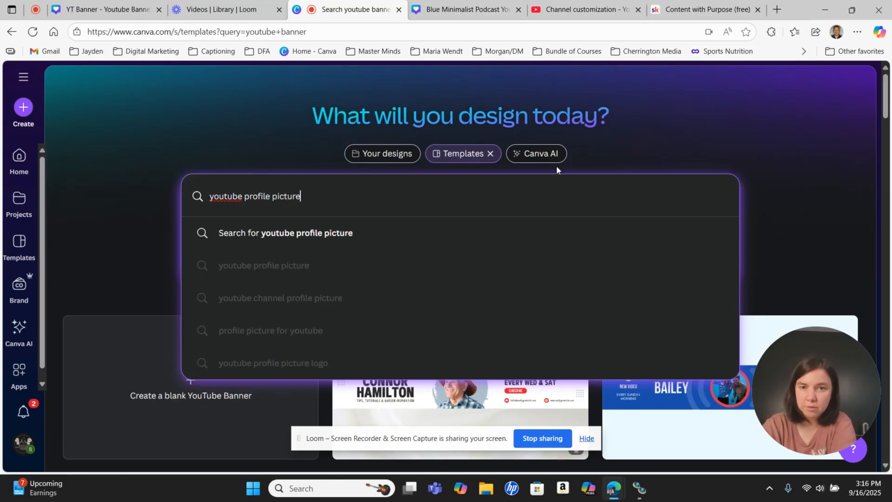
key(Return)
Browse the YouTube profile picture templates to compare their frames, backgrounds and styles
scroll(567, 105, down, 1)
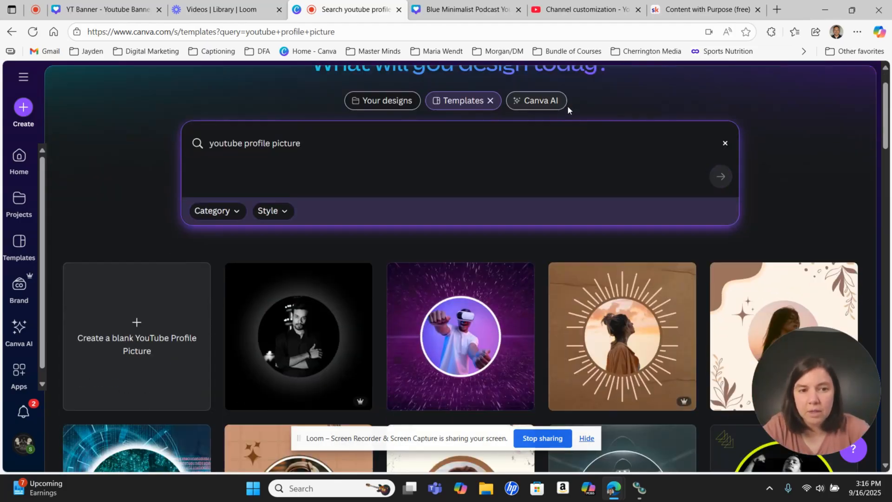
scroll(567, 105, down, 4)
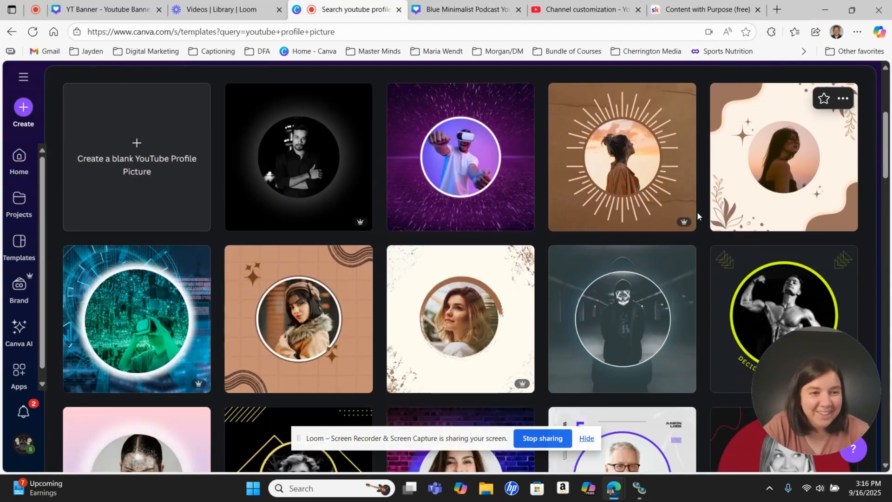
scroll(697, 211, down, 3)
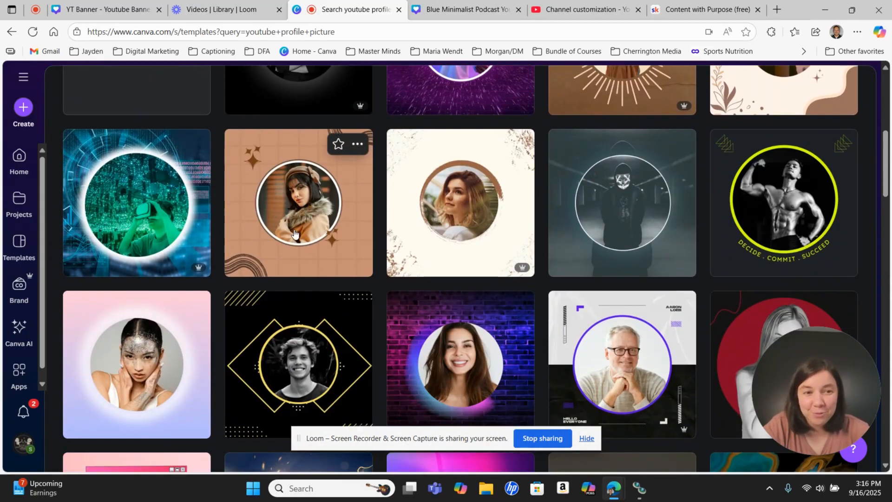
scroll(434, 250, down, 5)
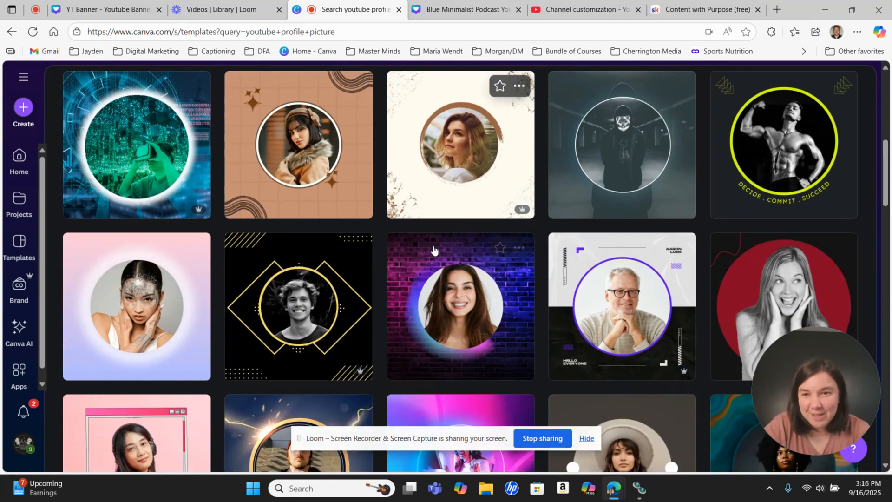
scroll(233, 270, down, 5)
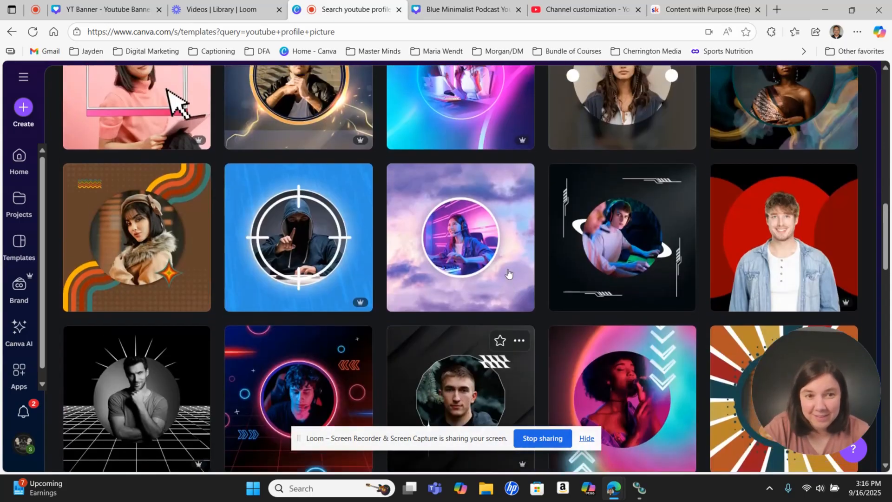
scroll(464, 236, up, 10)
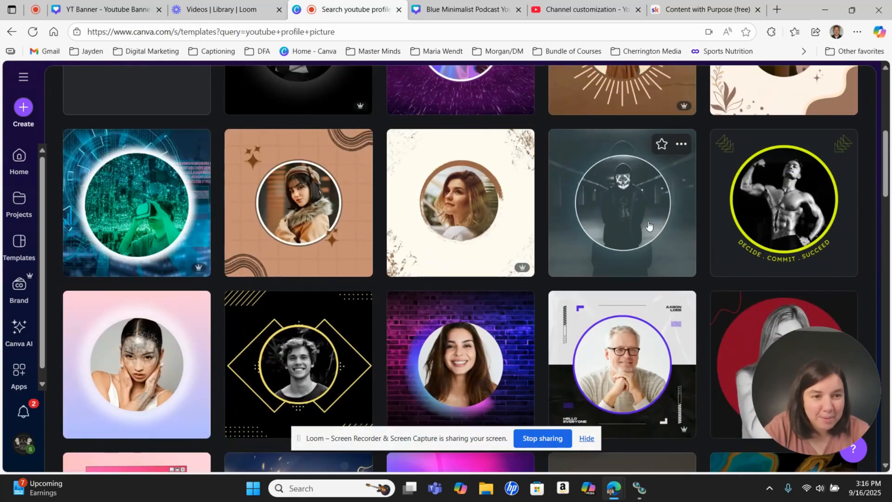
scroll(649, 225, down, 3)
scroll(649, 225, down, 4)
scroll(649, 226, down, 20)
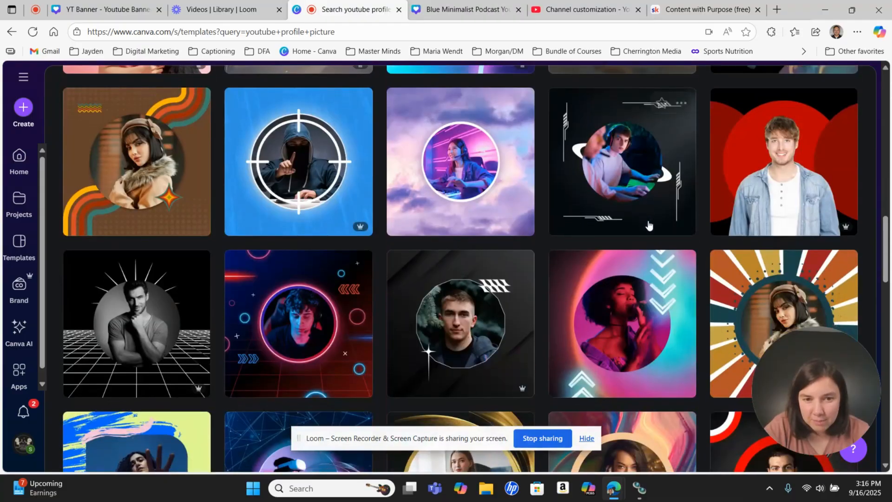
scroll(649, 226, down, 3)
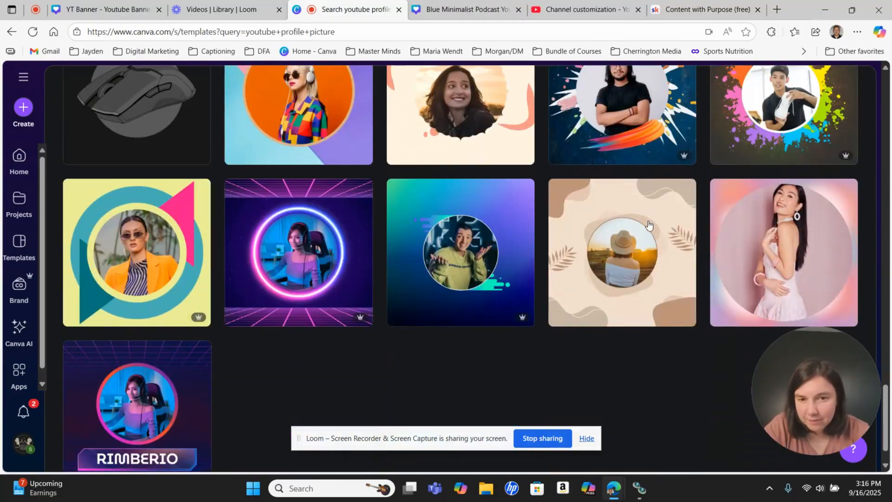
scroll(649, 226, down, 5)
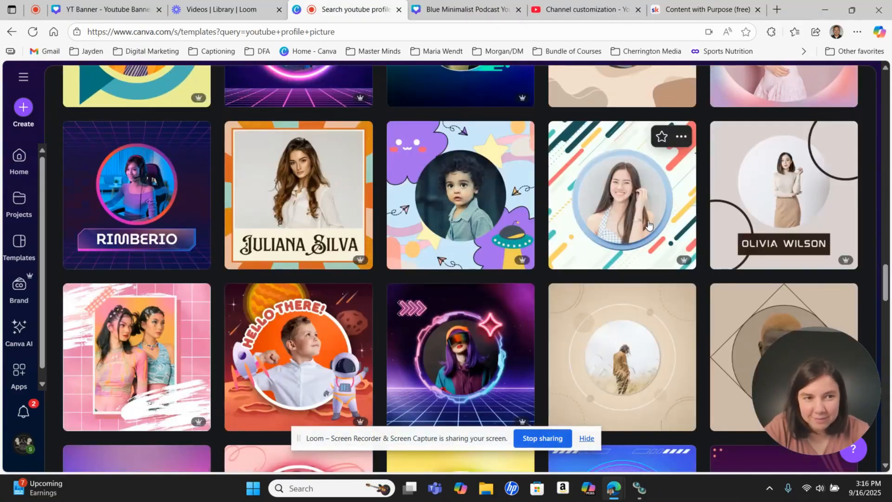
Open the Black and White Modern Man Youtube Profile Picture template for customizing in the browser
scroll(648, 225, down, 9)
scroll(686, 223, down, 6)
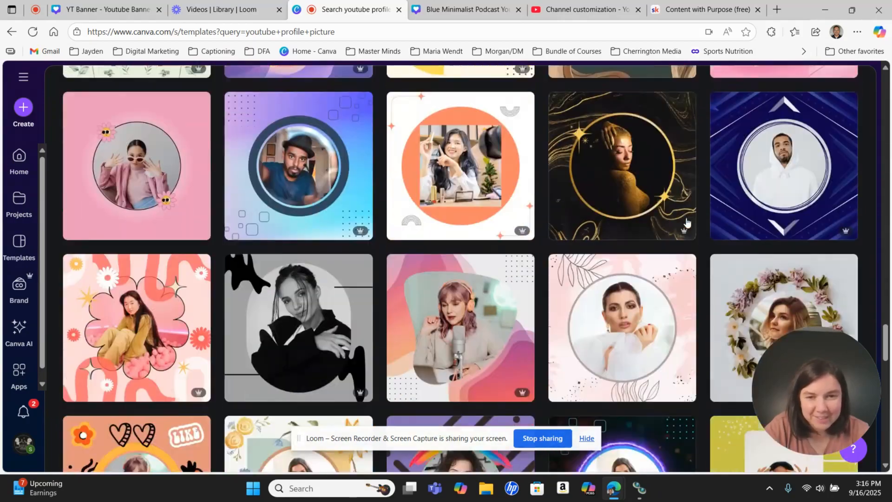
click(270, 294)
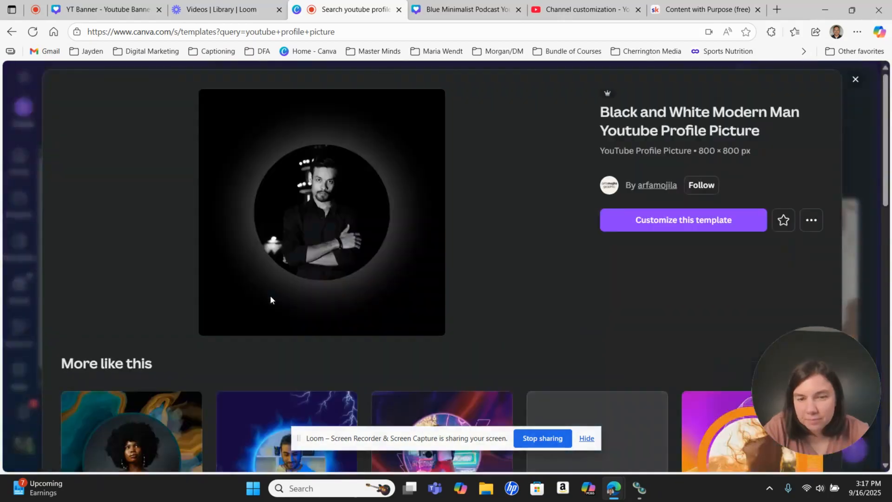
click(678, 228)
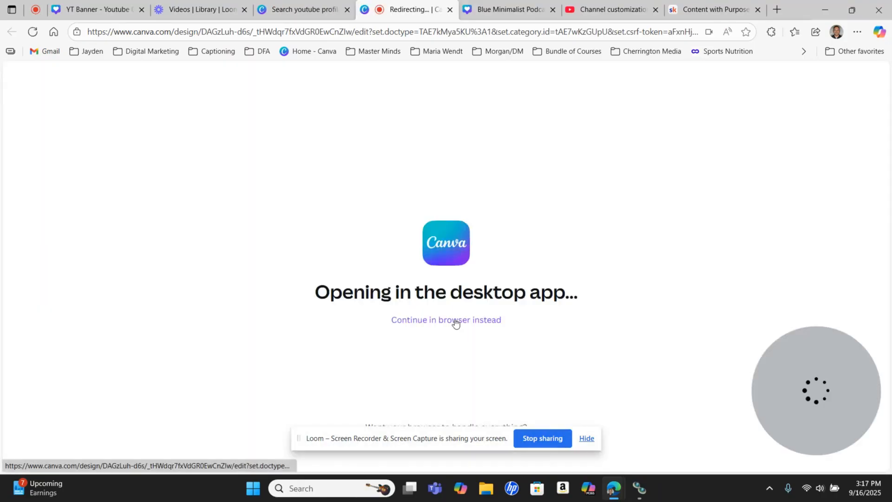
click(450, 319)
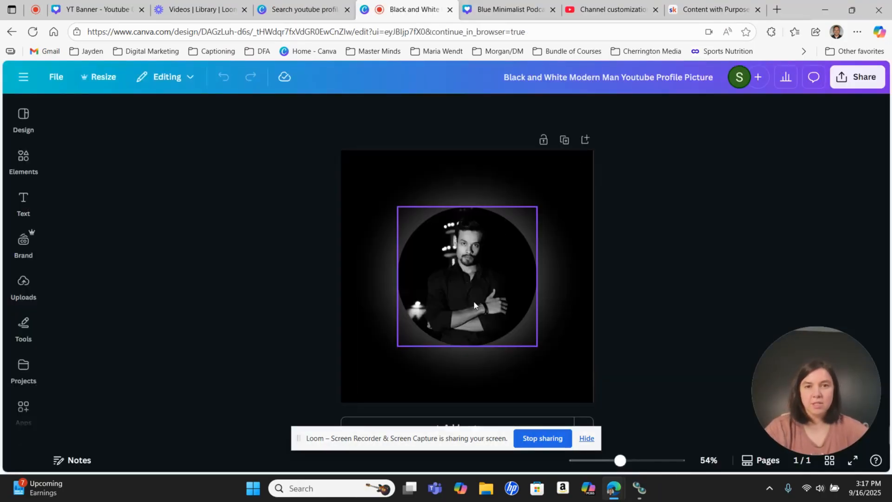
Replace the template's circular photo with the first uploaded portrait of the woman in a dark blue shirt
click(461, 255)
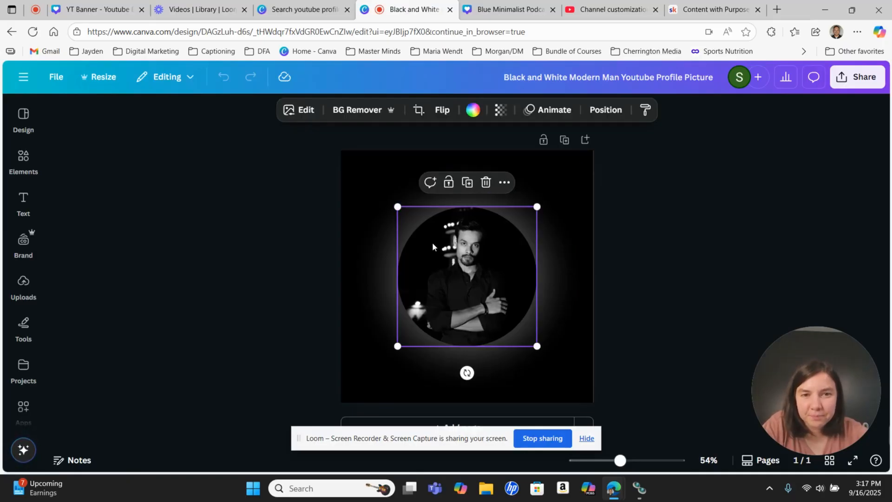
click(362, 233)
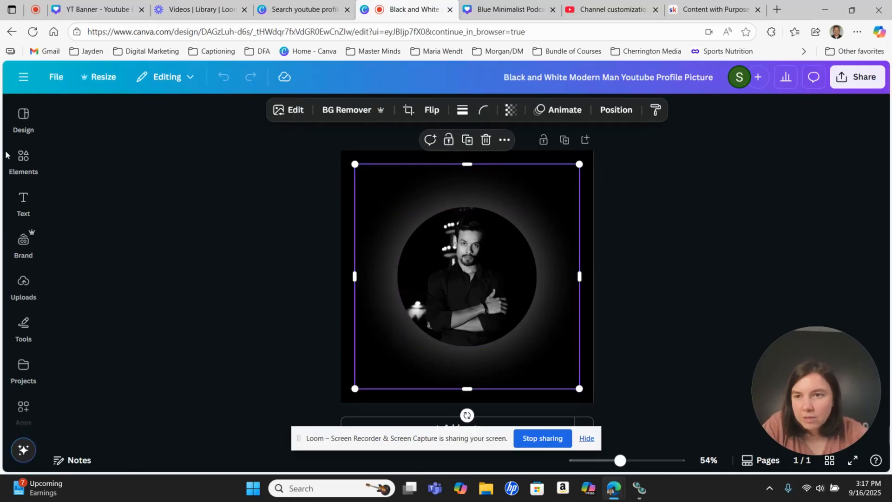
click(20, 160)
click(24, 244)
click(24, 291)
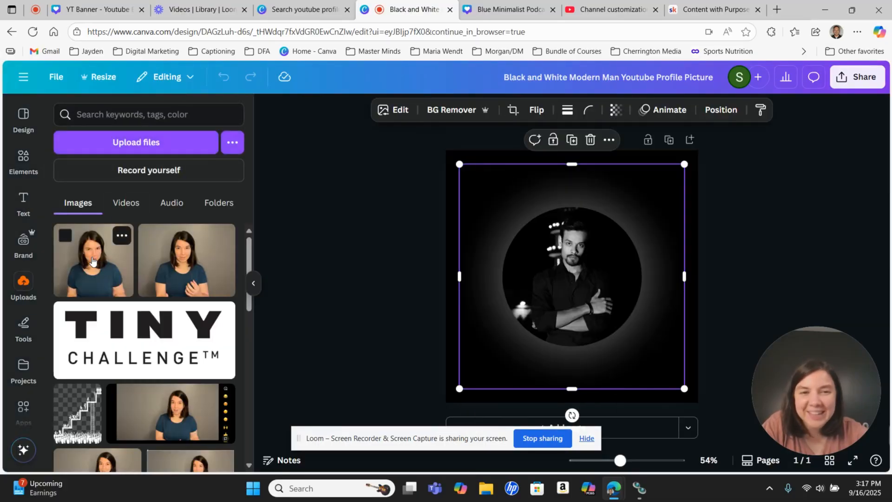
drag(92, 261, 542, 261)
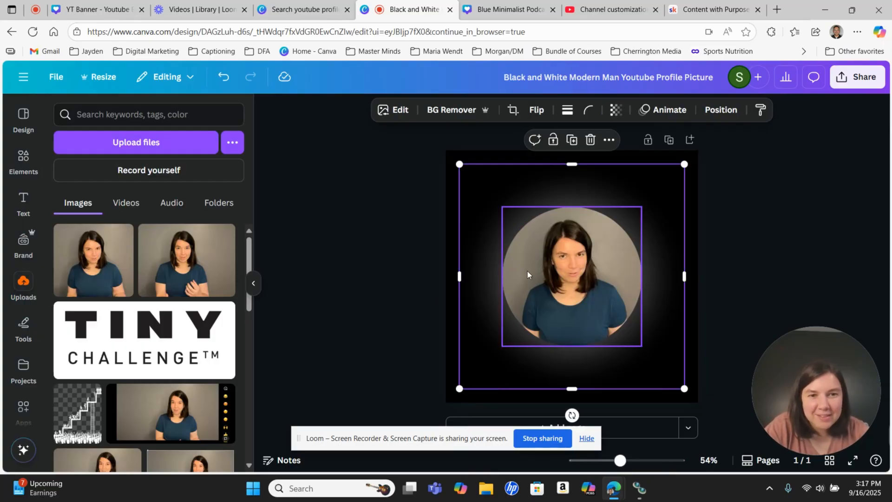
Try a slightly larger size for the circular photo frame and undo the resize
click(673, 228)
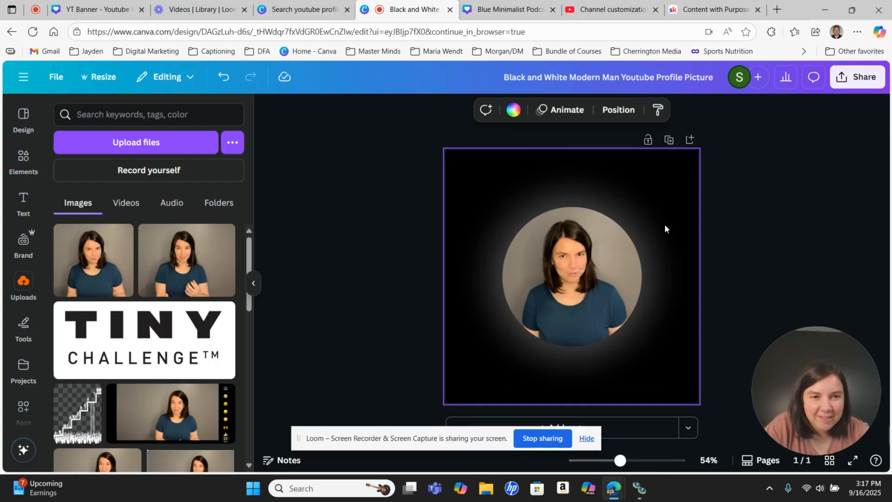
click(465, 172)
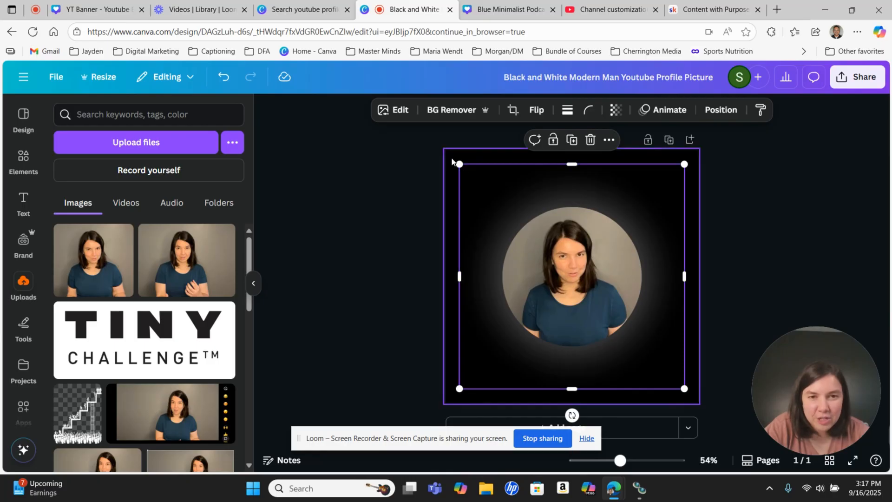
click(451, 161)
click(785, 218)
click(619, 322)
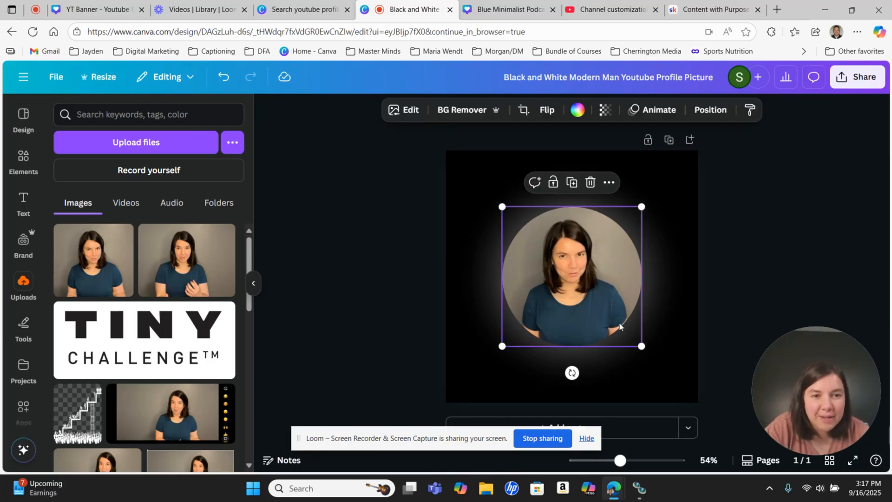
drag(640, 345, 649, 353)
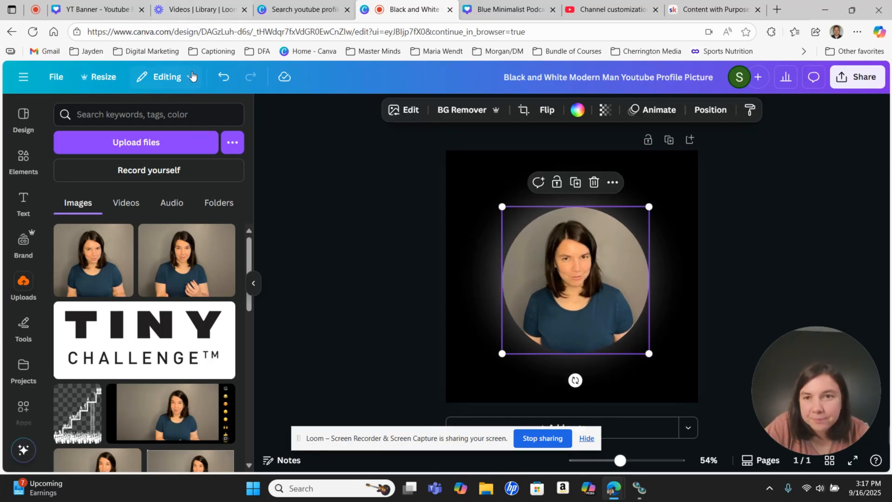
click(223, 79)
Crop the portrait inside its circular frame by enlarging the image and centring the woman's face and shoulders
double_click(570, 246)
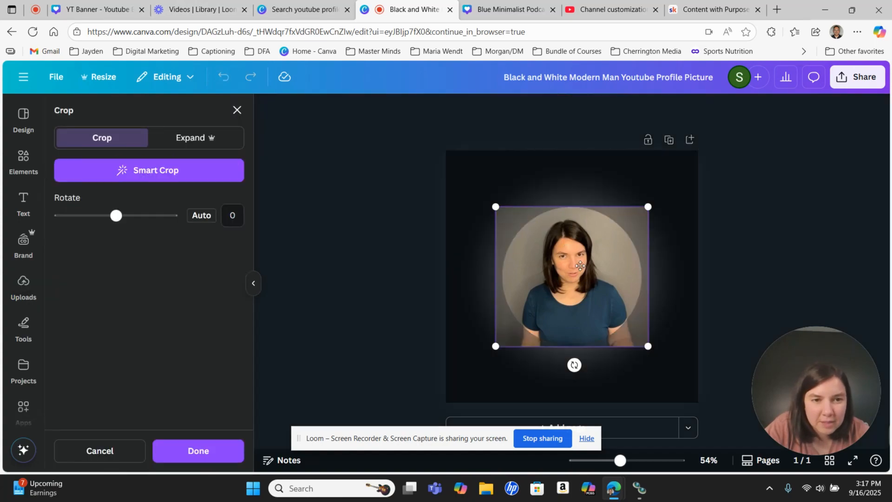
drag(499, 206, 460, 180)
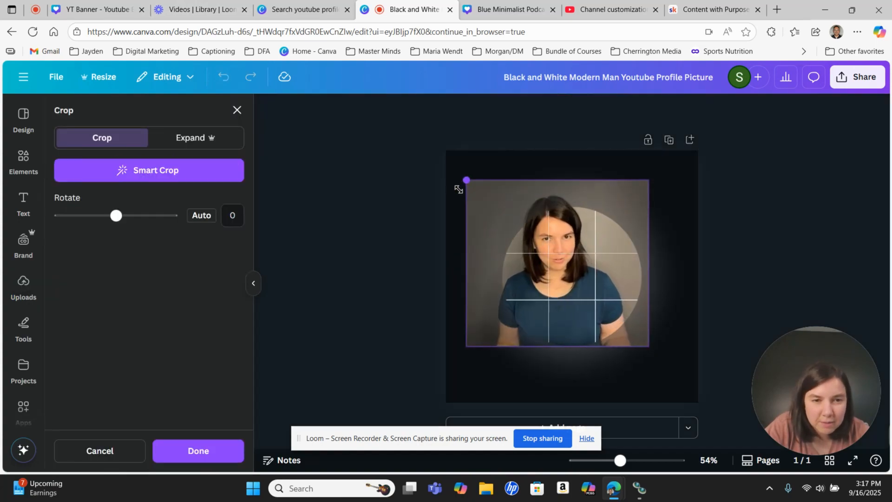
drag(562, 262, 585, 288)
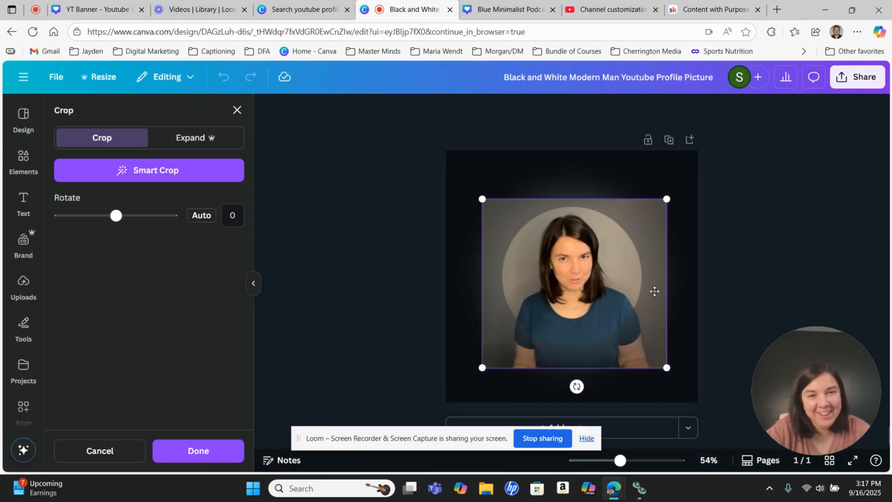
drag(667, 368, 672, 372)
drag(591, 309, 589, 307)
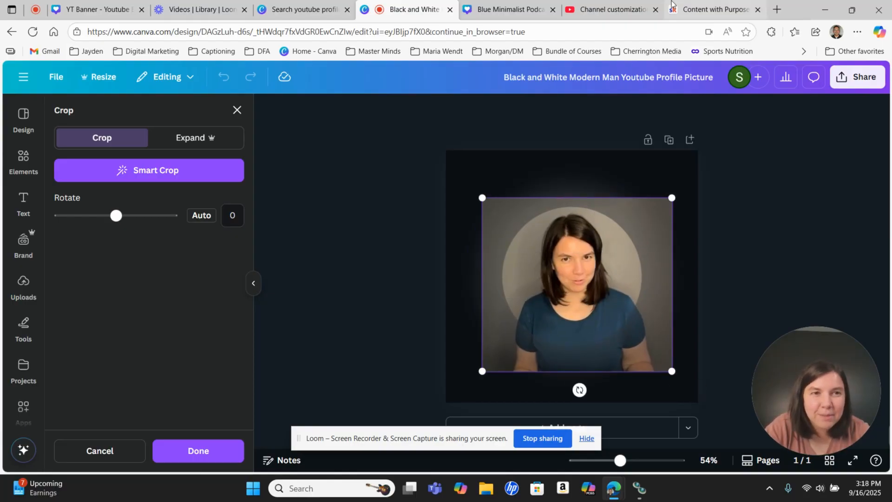
Check the profile picture requirements in YouTube Studio, and return to the Canva design to apply the crop
click(587, 8)
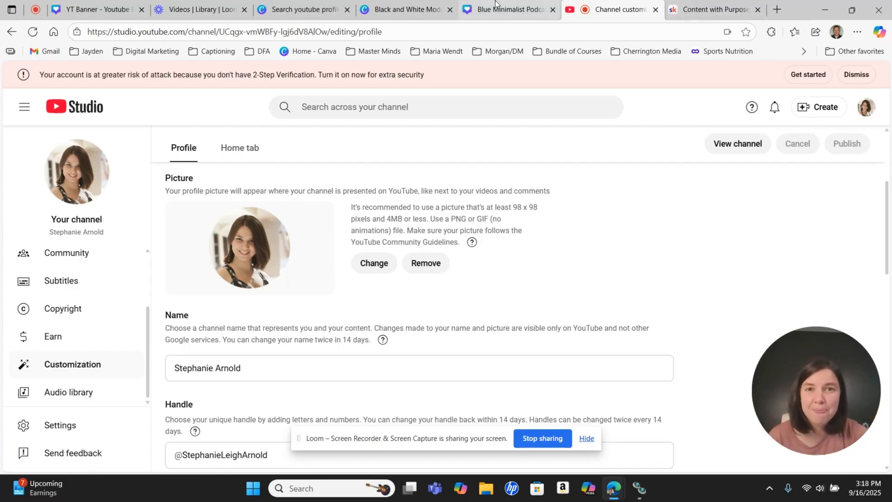
click(409, 9)
click(676, 282)
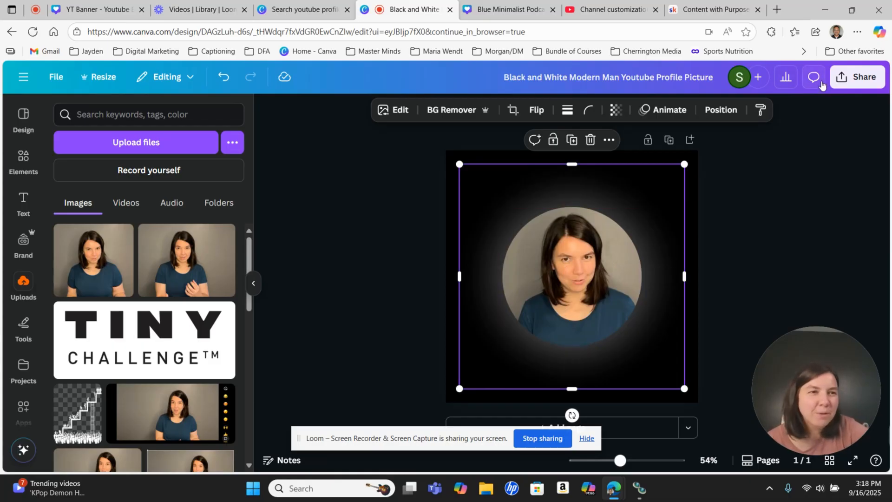
Download the profile picture design as a PNG at 800 × 800 px
click(882, 80)
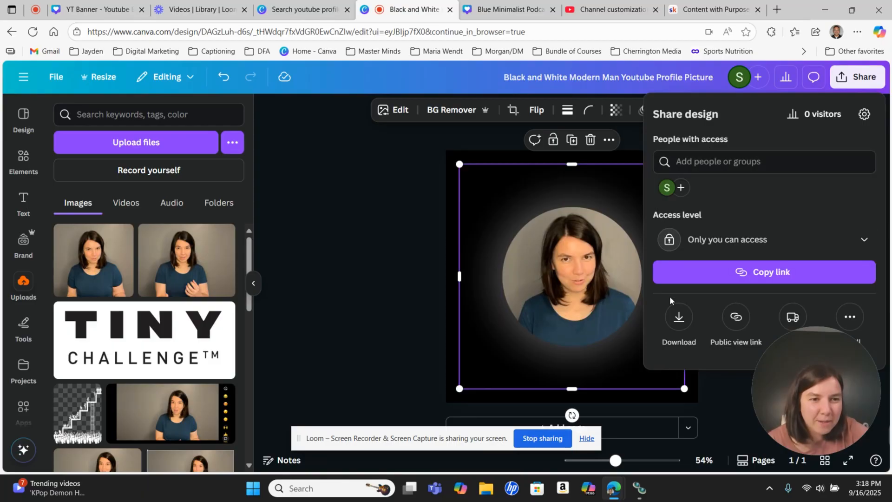
click(680, 318)
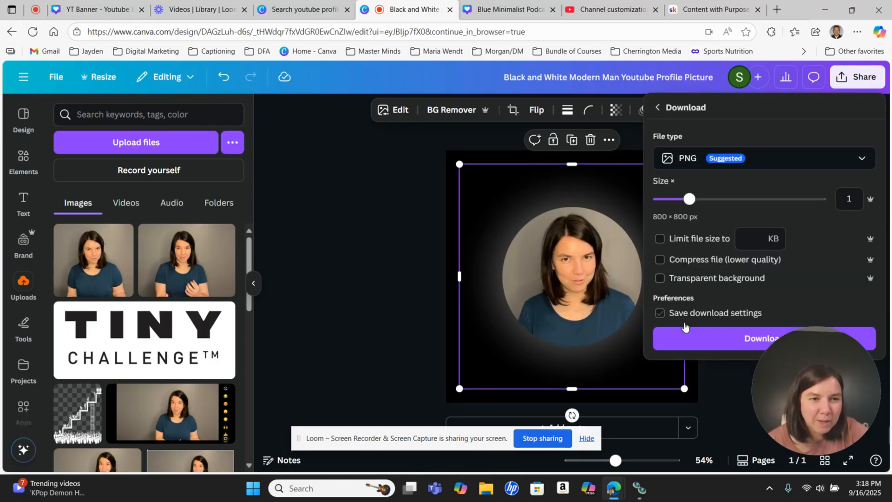
click(706, 340)
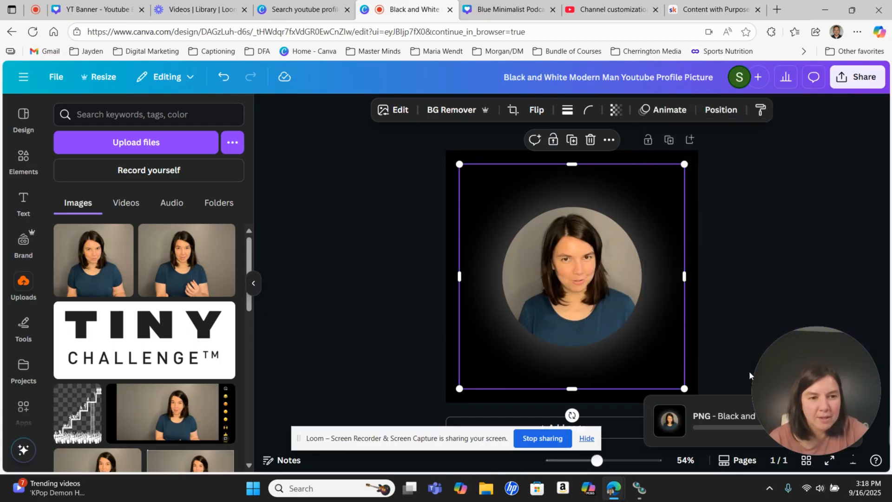
Try Black and White Modern Man Youtube Profile Picture.png as the channel picture in YouTube Studio and cancel the change
click(620, 11)
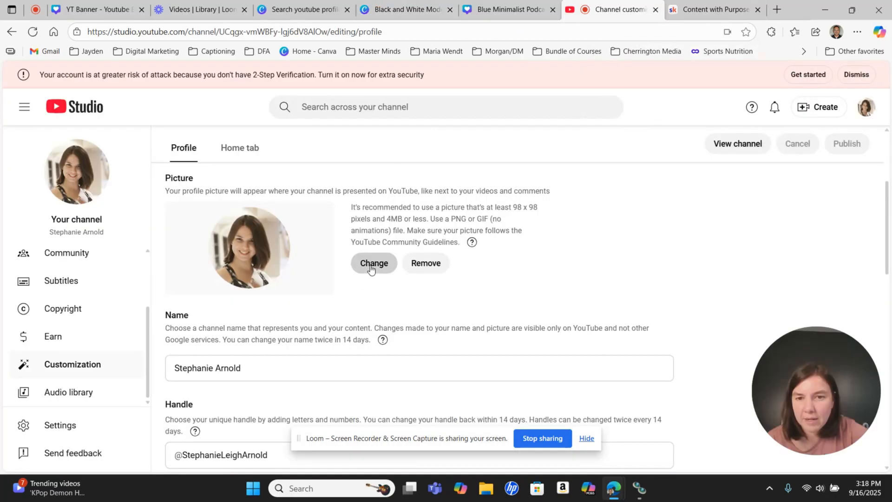
click(370, 264)
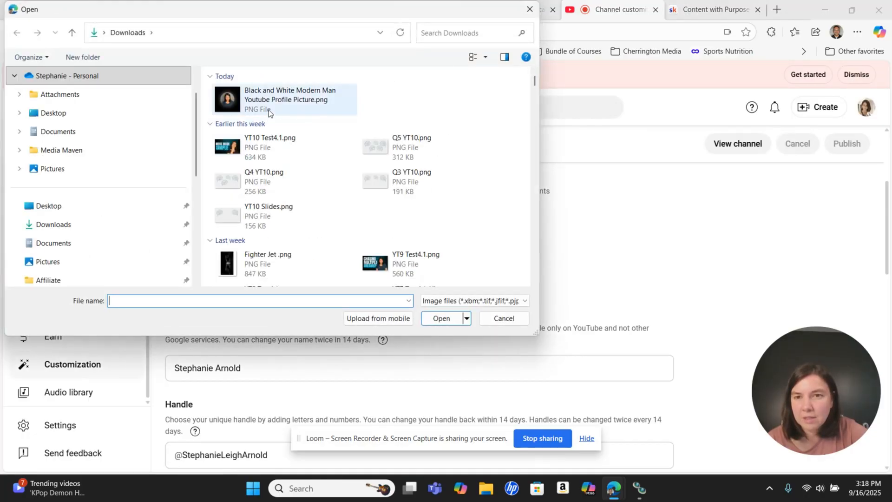
double_click(270, 113)
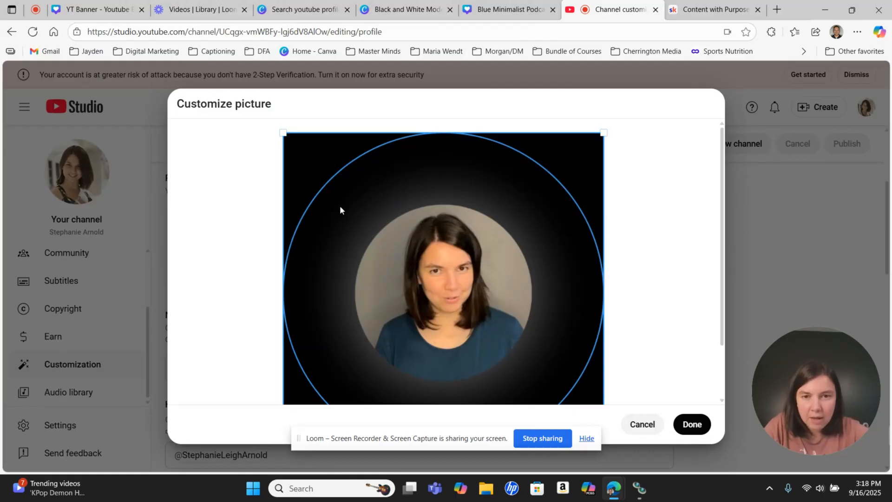
click(641, 424)
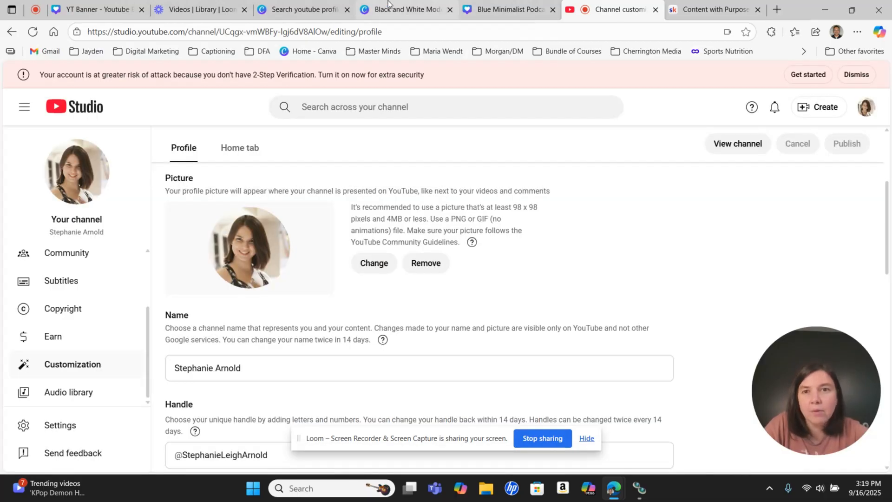
Switch back to the Canva profile picture design and enlarge the circular portrait to fill the whole square page
click(304, 10)
click(445, 4)
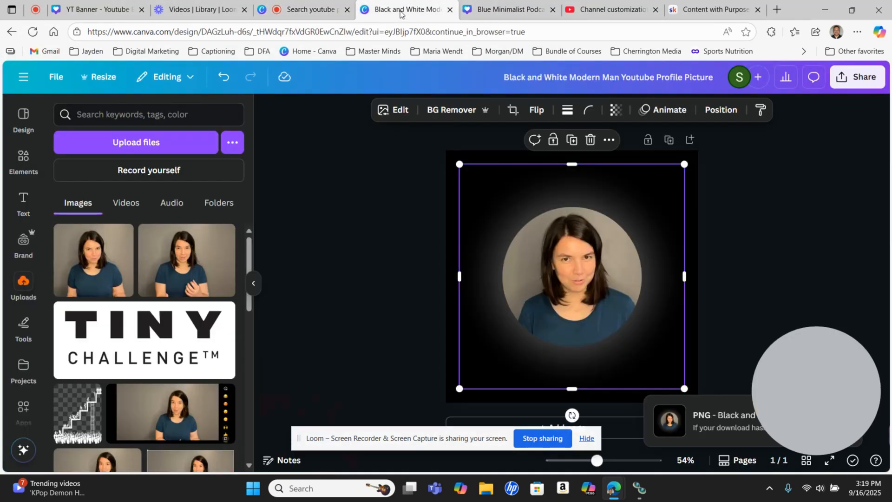
click(541, 238)
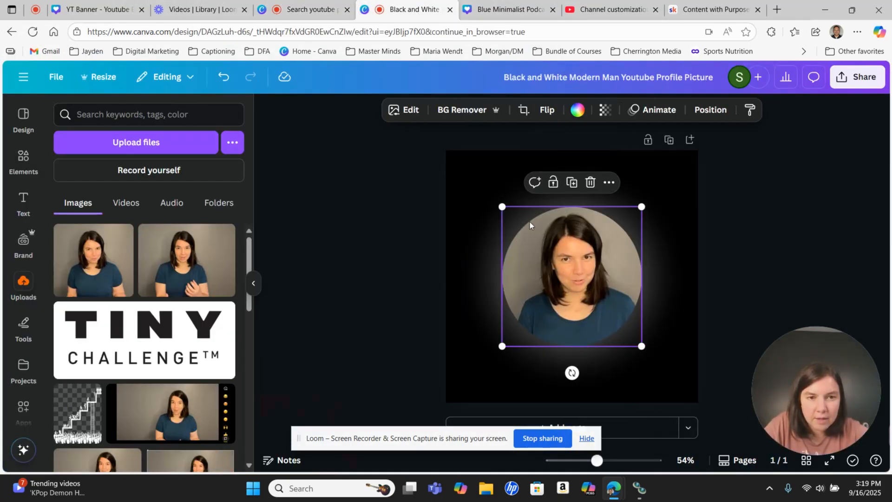
drag(502, 208, 445, 150)
drag(643, 347, 699, 401)
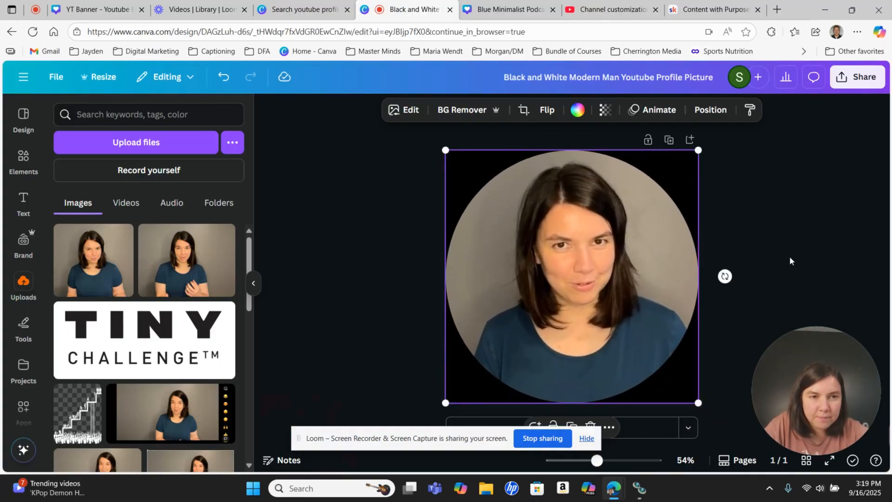
click(792, 262)
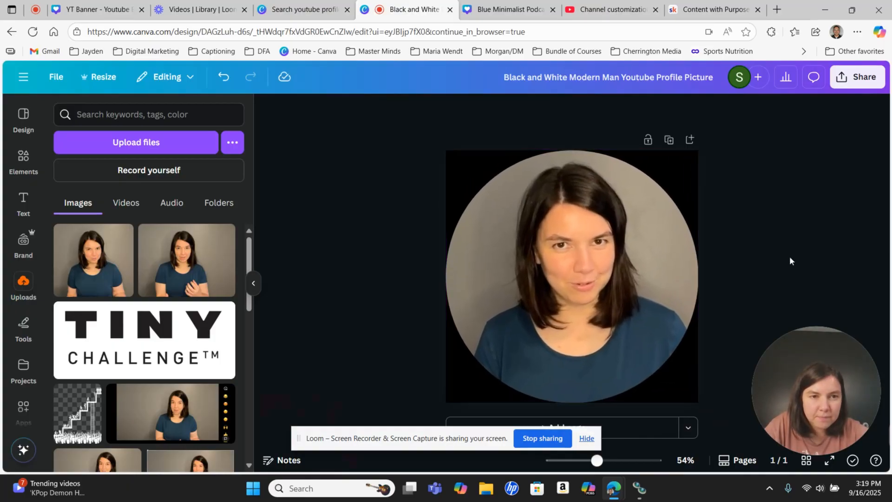
Download the enlarged profile picture design as a PNG with size 1 (800 × 800 px)
click(857, 78)
click(679, 319)
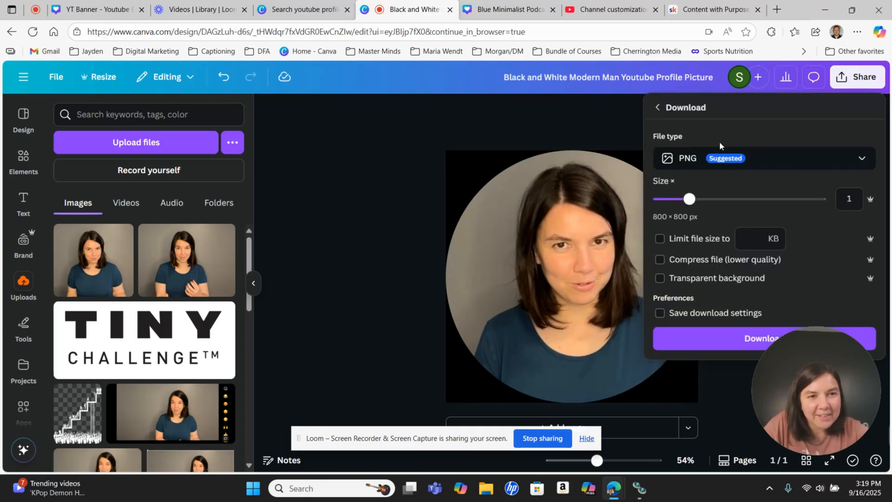
click(739, 340)
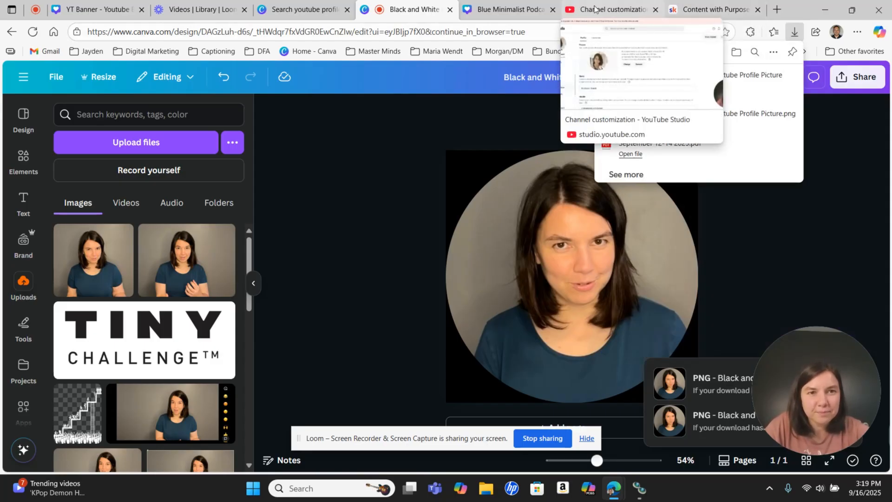
Switch to YouTube Studio and change the channel's profile picture to the newly downloaded PNG, accepting the full circle crop
click(576, 6)
click(373, 262)
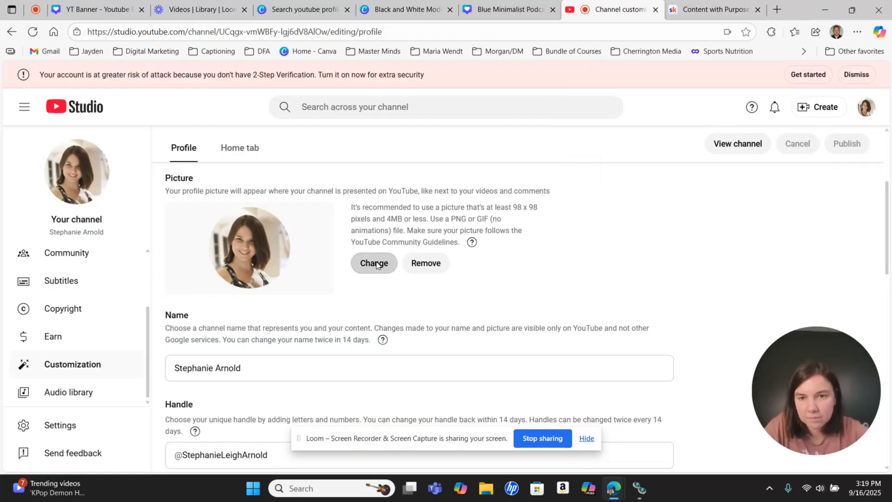
double_click(267, 99)
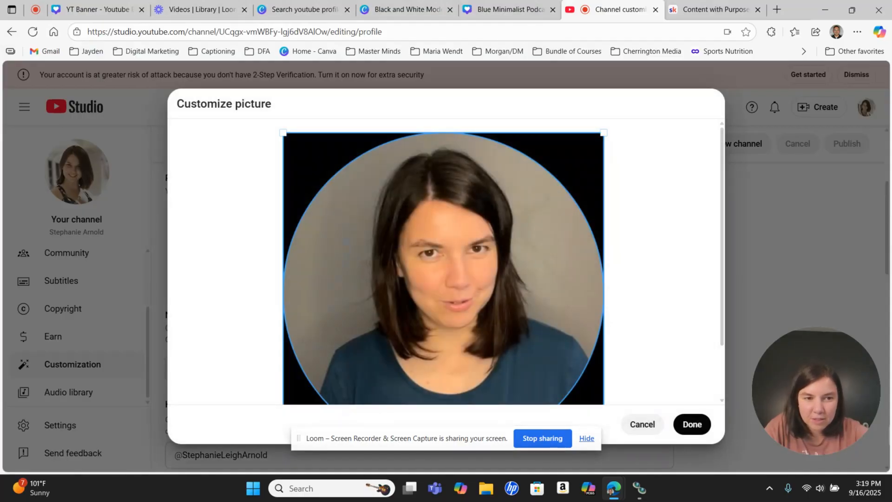
click(699, 424)
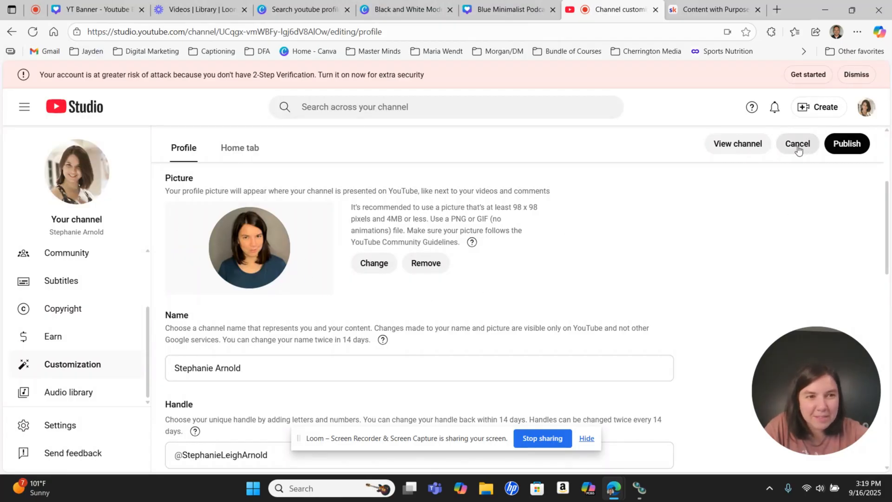
scroll(345, 272, down, 2)
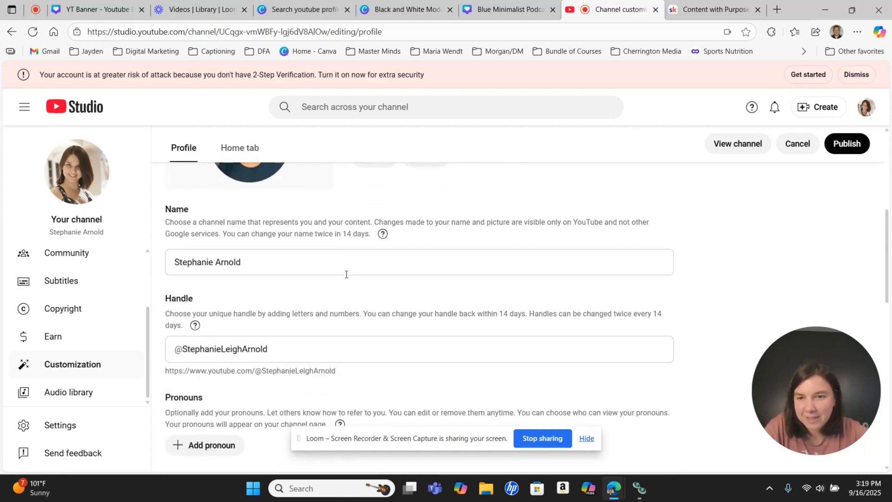
Review the channel's Name field below the new profile picture in the YouTube Studio profile settings
scroll(354, 253, up, 1)
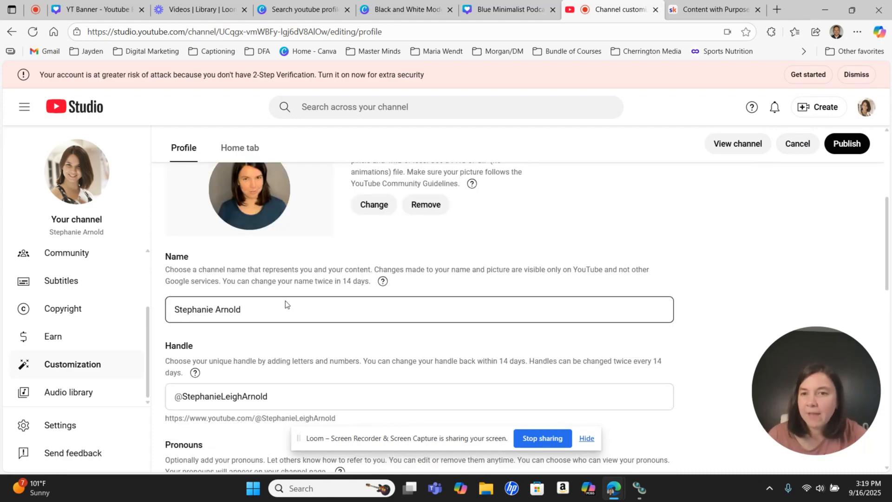
drag(269, 310, 175, 310)
click(188, 309)
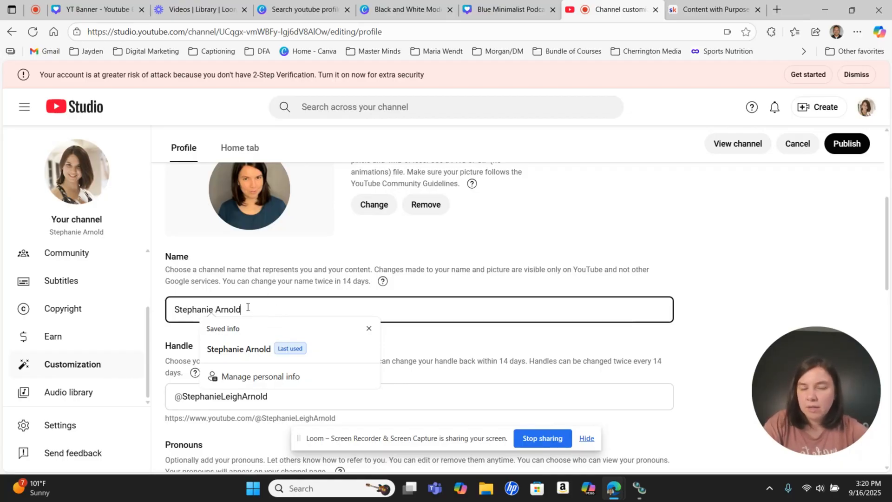
click(473, 351)
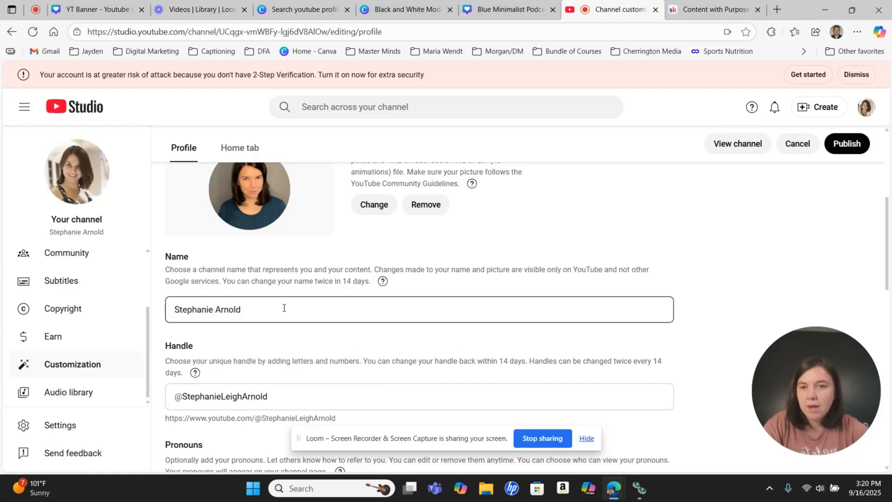
drag(285, 307, 163, 310)
click(177, 329)
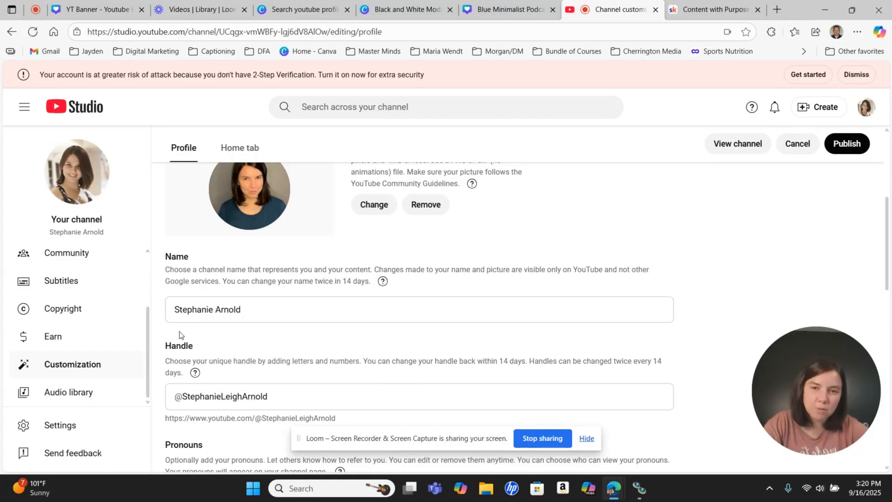
click(175, 313)
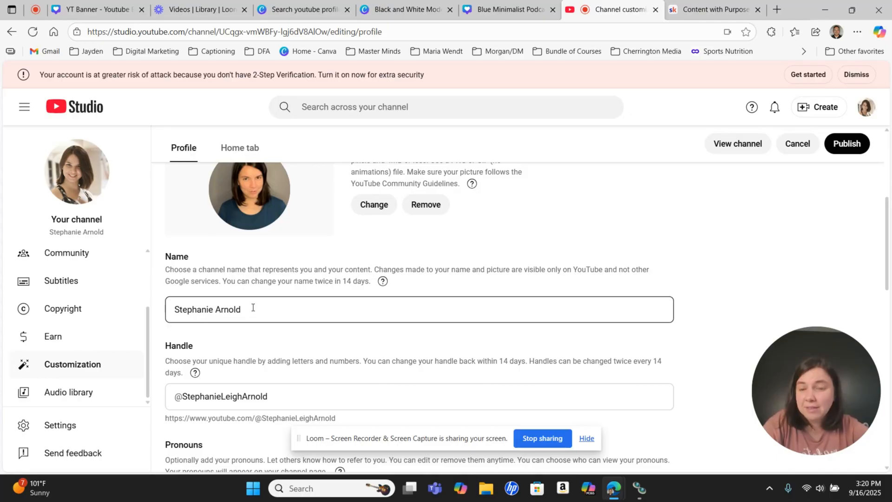
Examine the channel's handle and the rule on how often a handle can be changed
scroll(253, 307, down, 1)
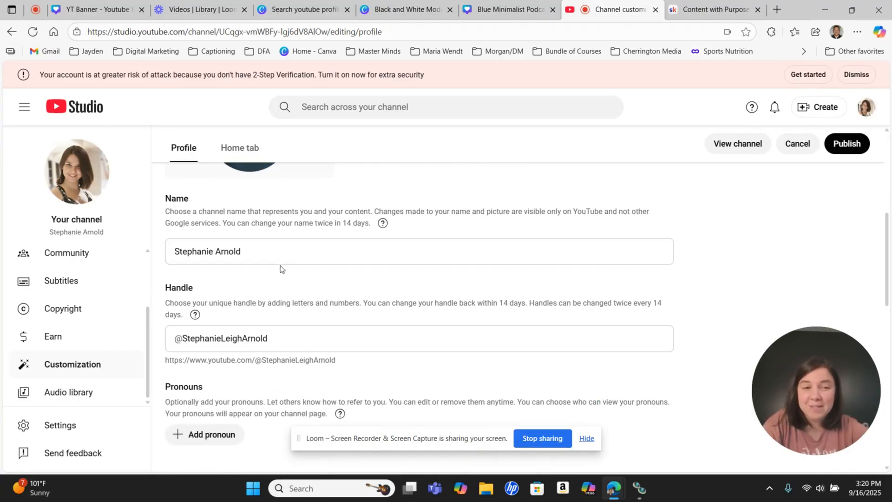
scroll(282, 262, down, 1)
scroll(283, 261, down, 1)
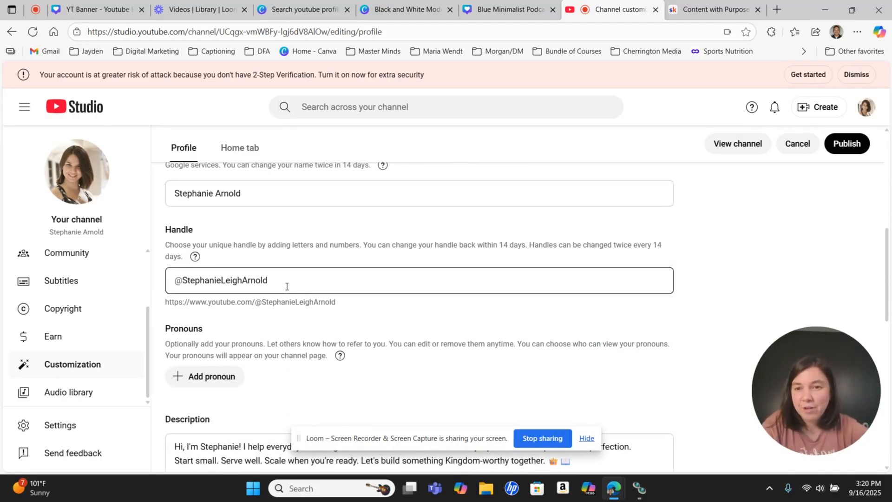
drag(284, 283, 189, 292)
click(307, 242)
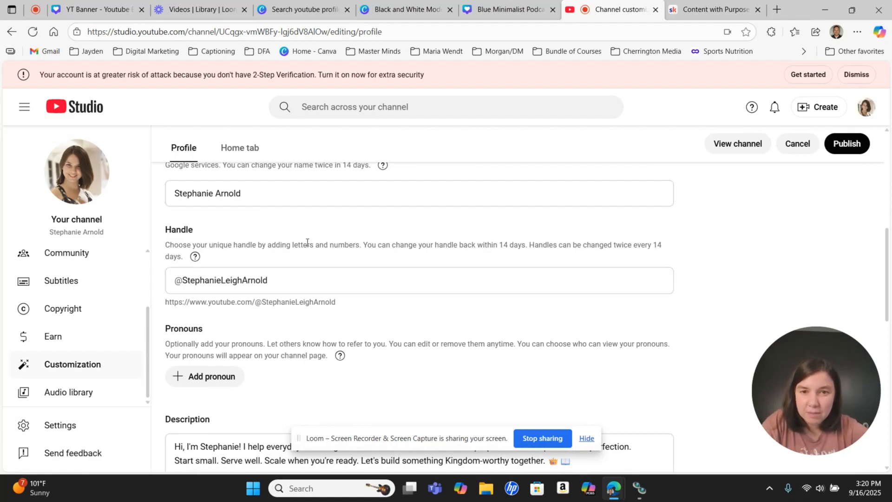
drag(633, 238, 664, 244)
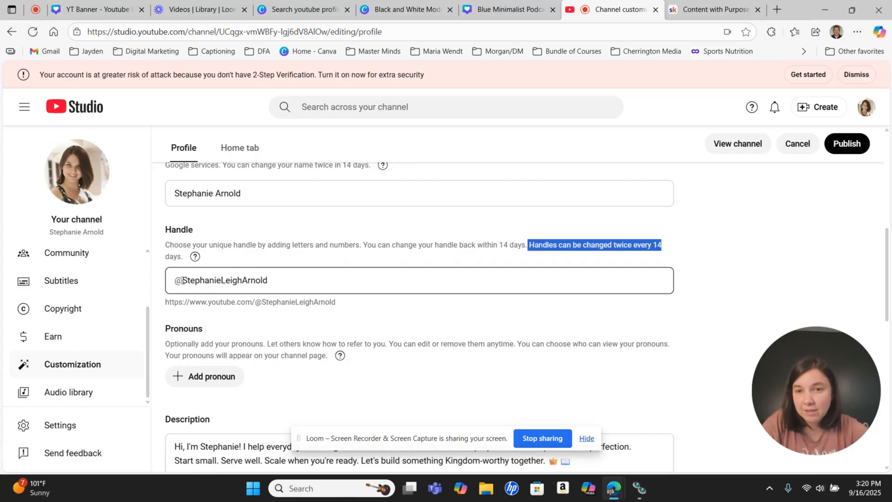
drag(183, 280, 286, 280)
click(313, 242)
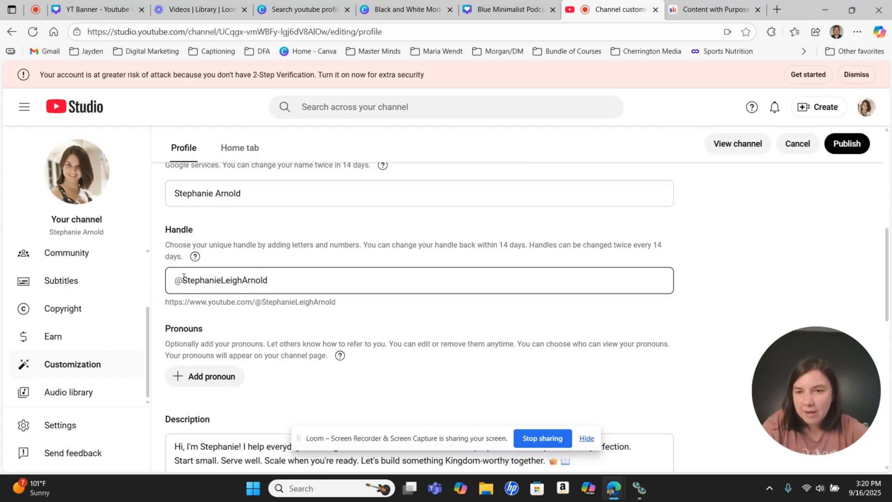
scroll(320, 233, up, 1)
scroll(284, 276, down, 1)
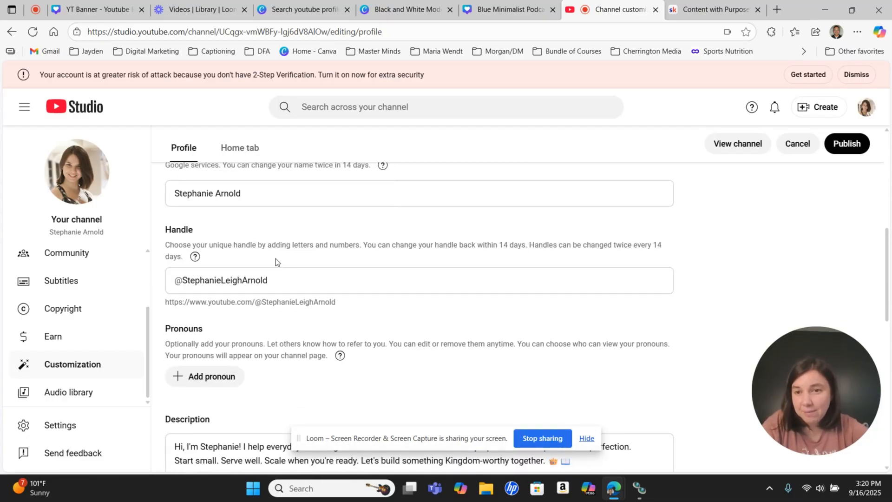
Read through the channel description, then examine the channel URL and the external links listed on the profile
scroll(275, 258, down, 5)
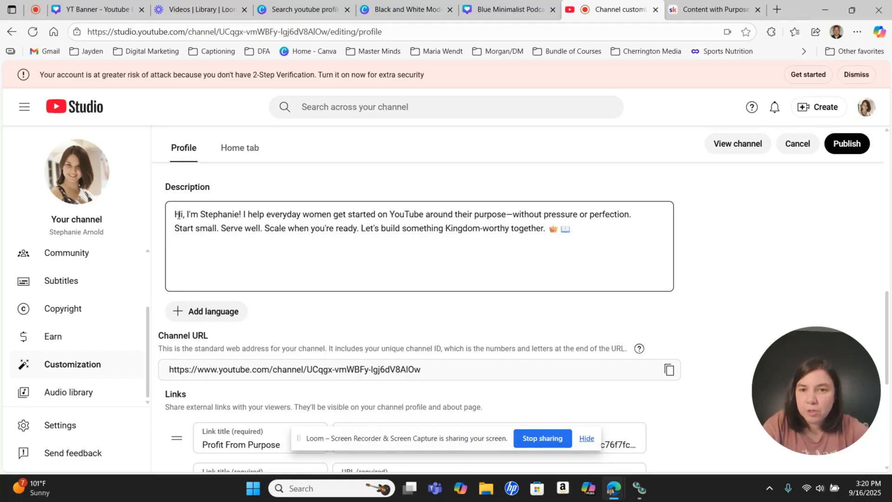
drag(176, 214, 583, 229)
click(426, 228)
drag(390, 214, 430, 215)
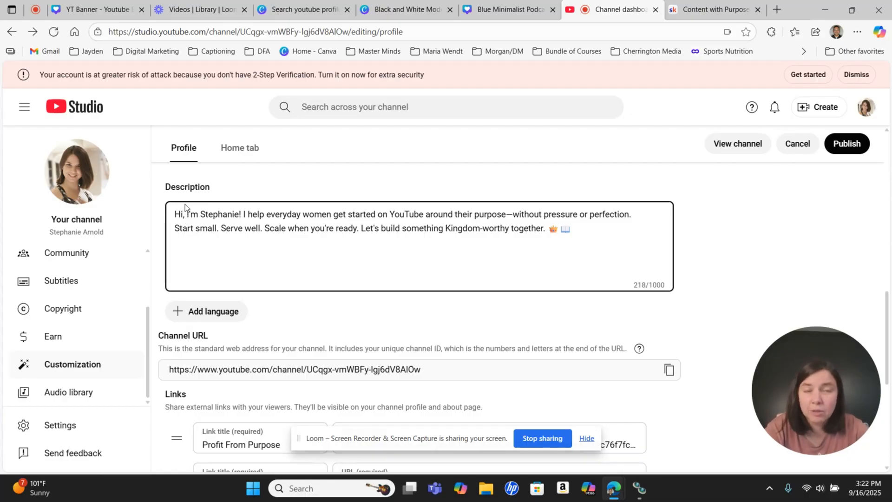
scroll(349, 252, down, 1)
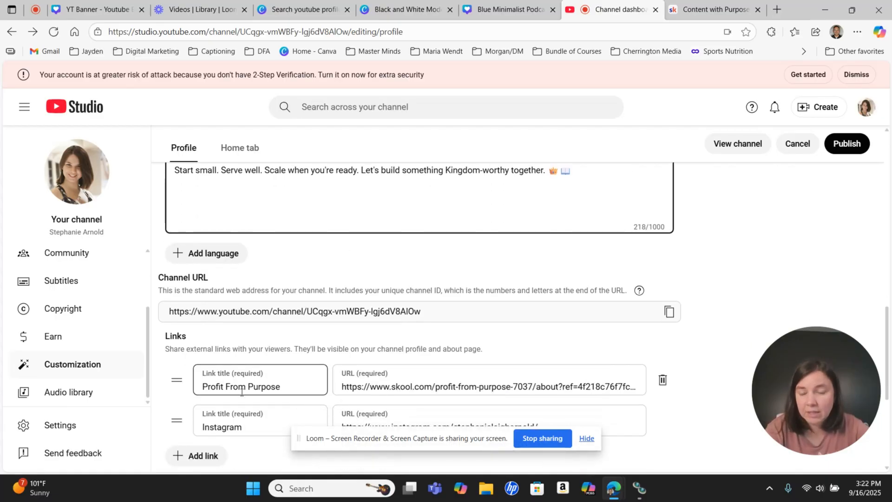
scroll(433, 306, down, 1)
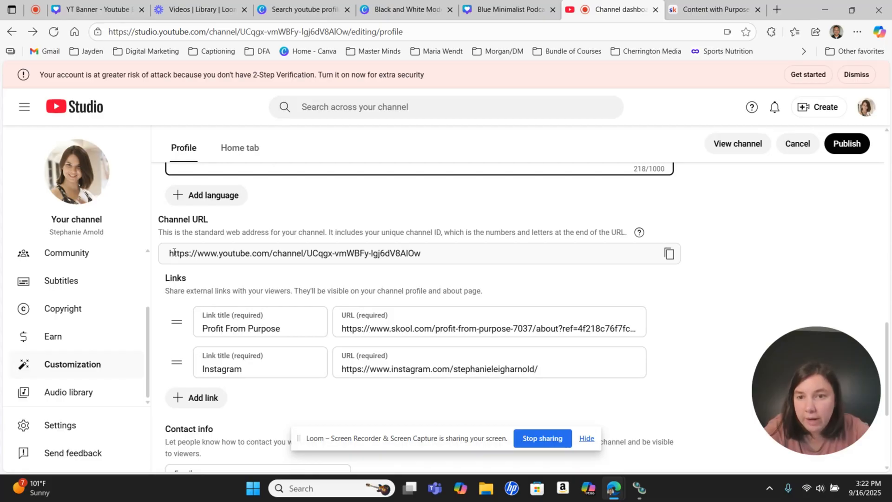
scroll(457, 252, down, 1)
click(242, 271)
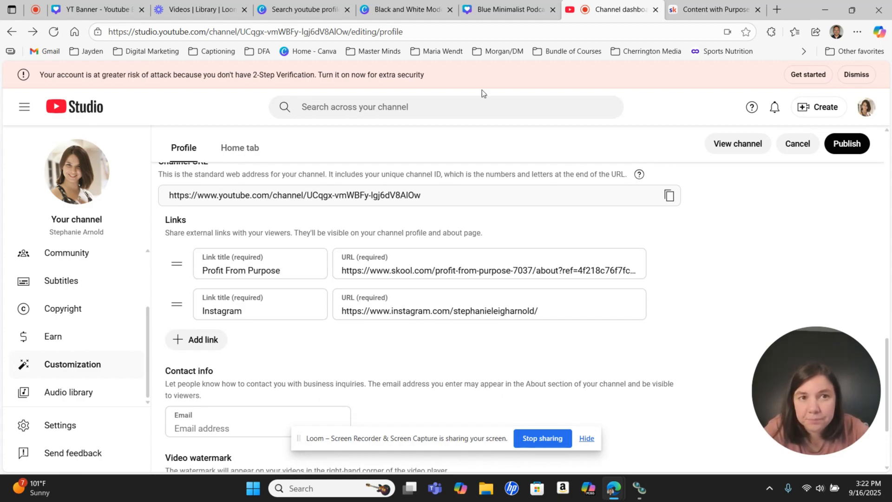
Check the community's name on the Skool page and retitle the channel's first external link "Content with Purpose"
click(696, 14)
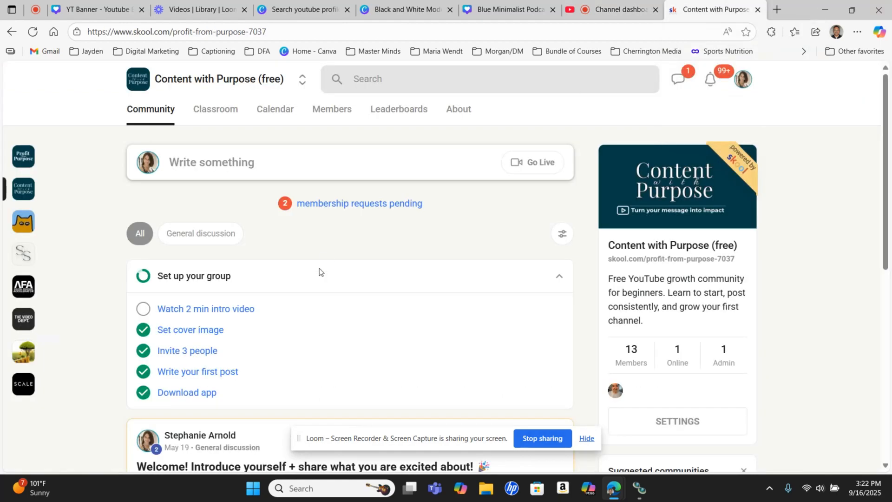
click(594, 10)
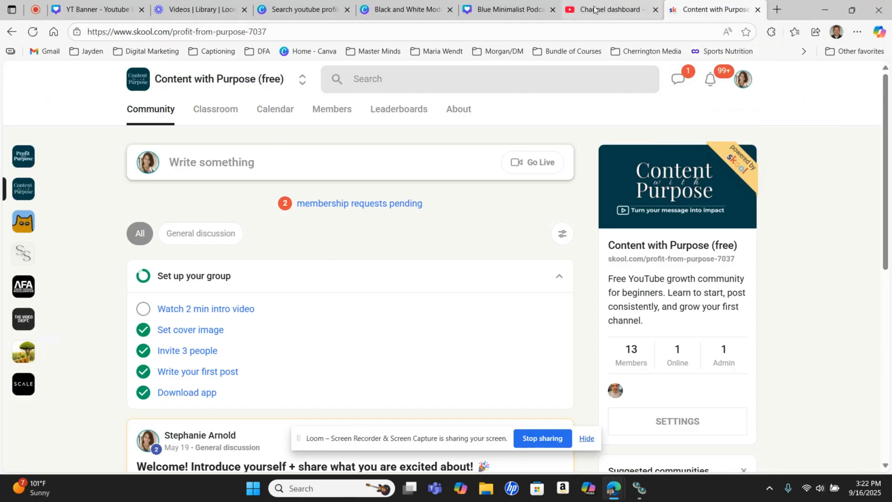
click(222, 270)
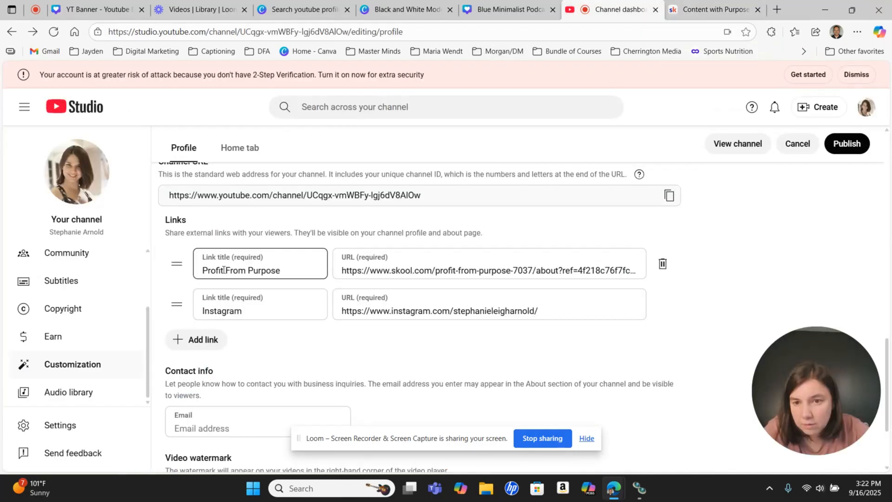
click(432, 272)
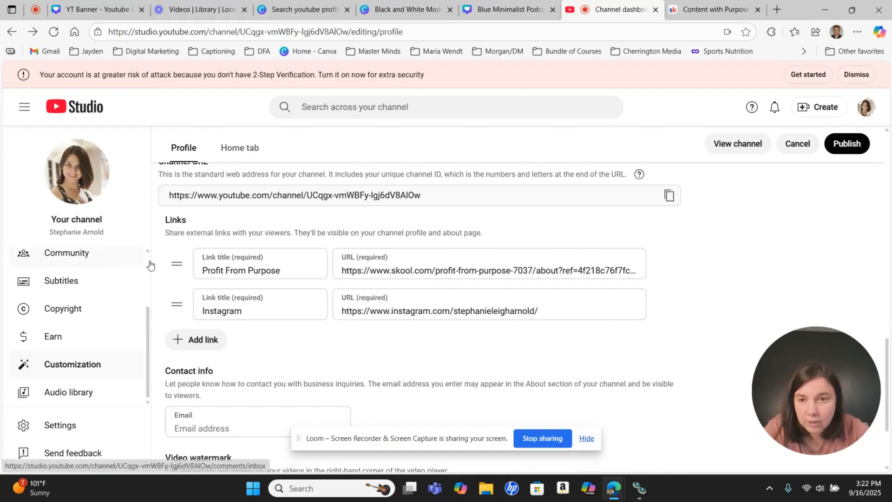
drag(203, 270, 224, 271)
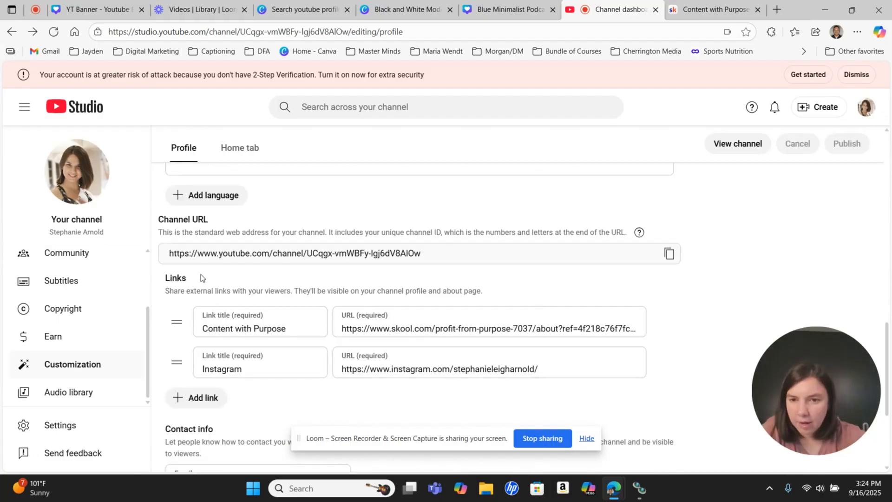
Compare the first link's title with the Skool community's name and review the contact info and video watermark settings
scroll(200, 278, down, 1)
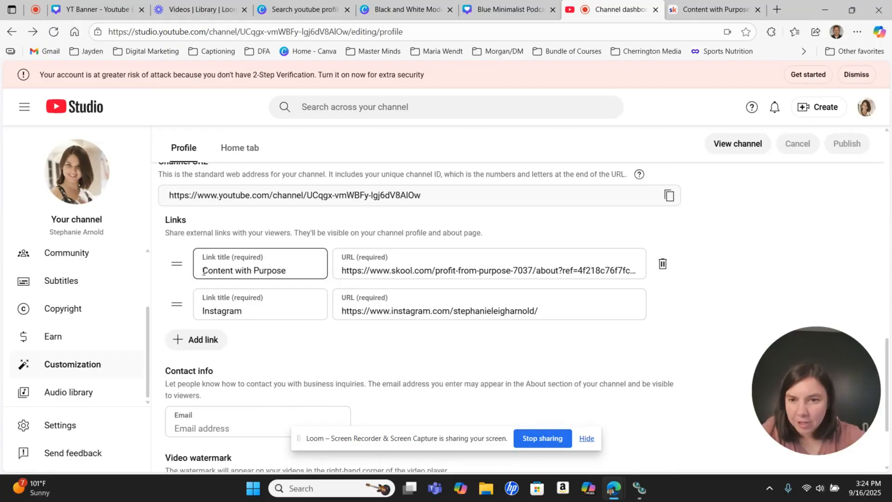
drag(205, 271, 289, 267)
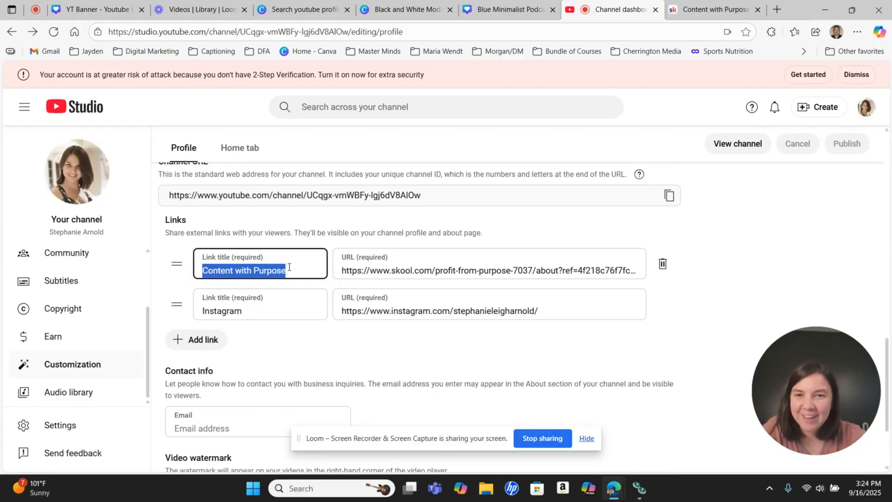
click(224, 280)
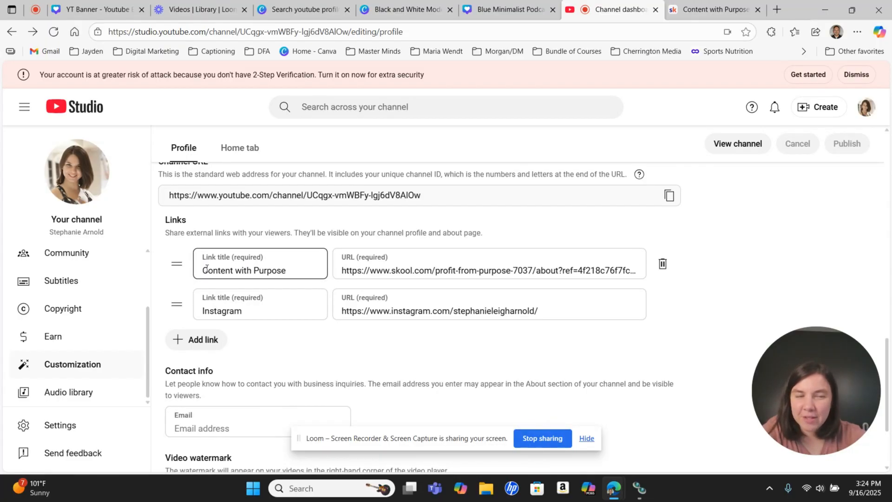
click(711, 10)
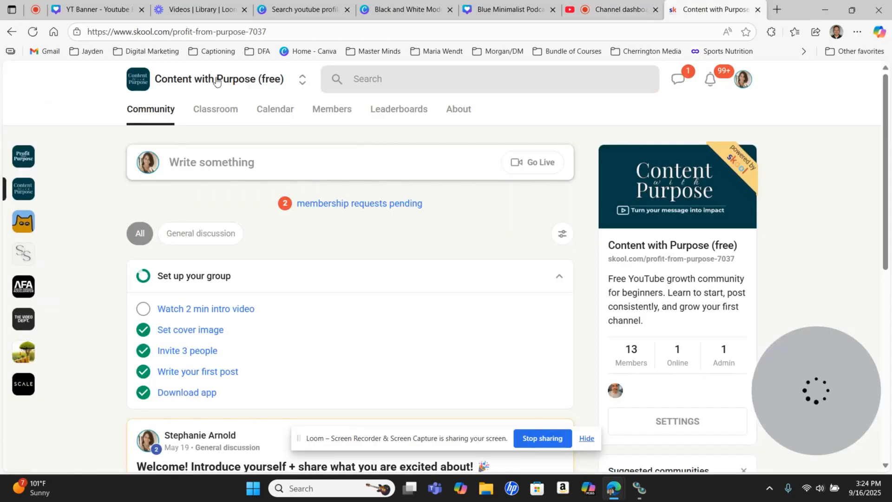
click(603, 1)
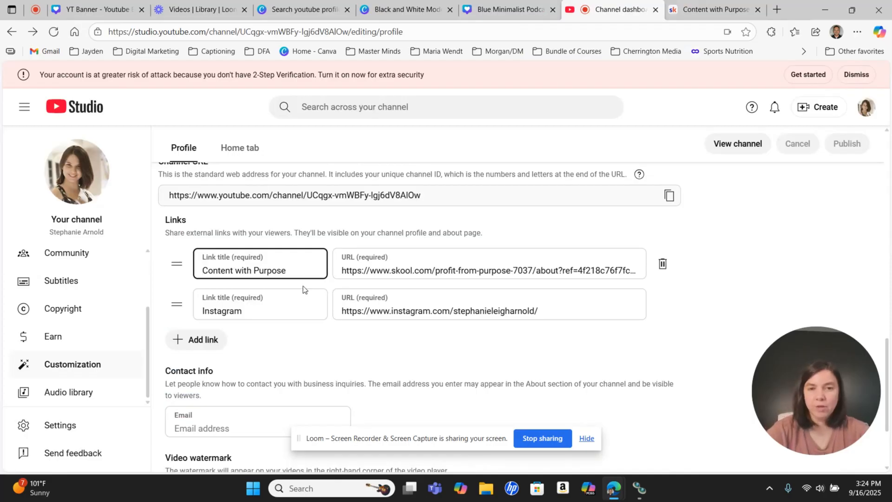
click(343, 273)
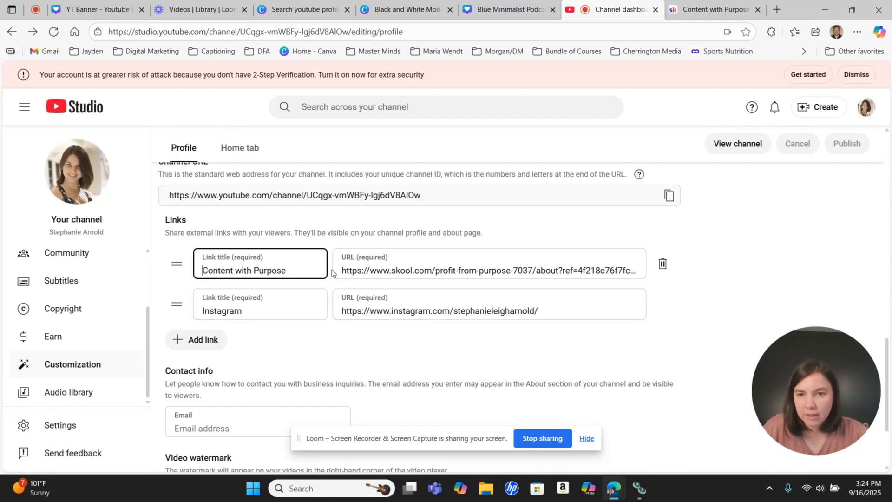
scroll(332, 272, down, 2)
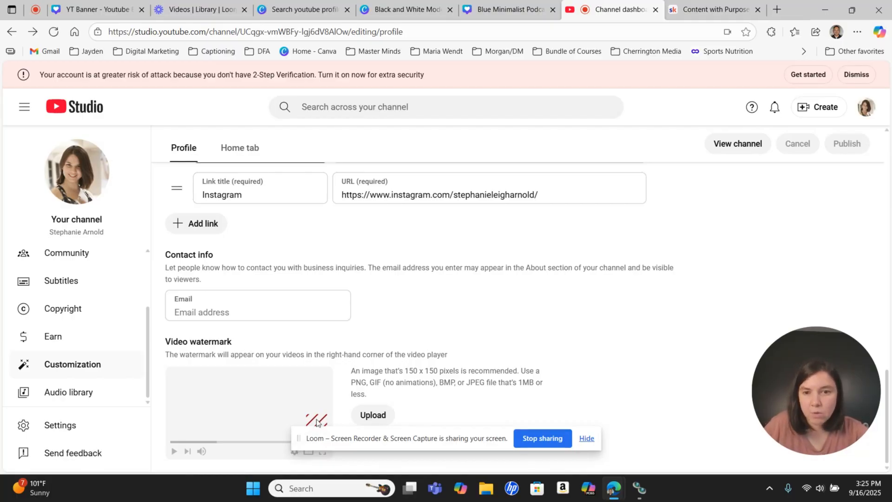
Switch to the Canva template search, search for "youtube watermark" and browse the resulting designs
click(409, 11)
click(304, 10)
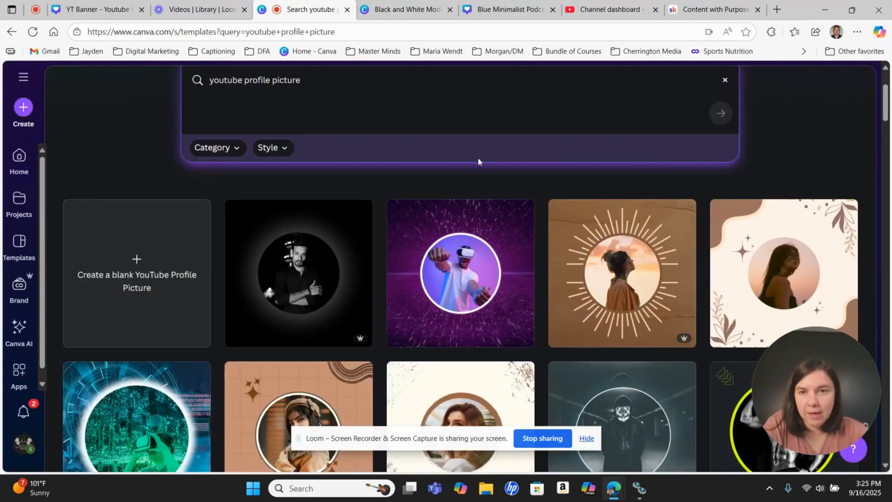
scroll(478, 157, up, 3)
drag(315, 201, 244, 196)
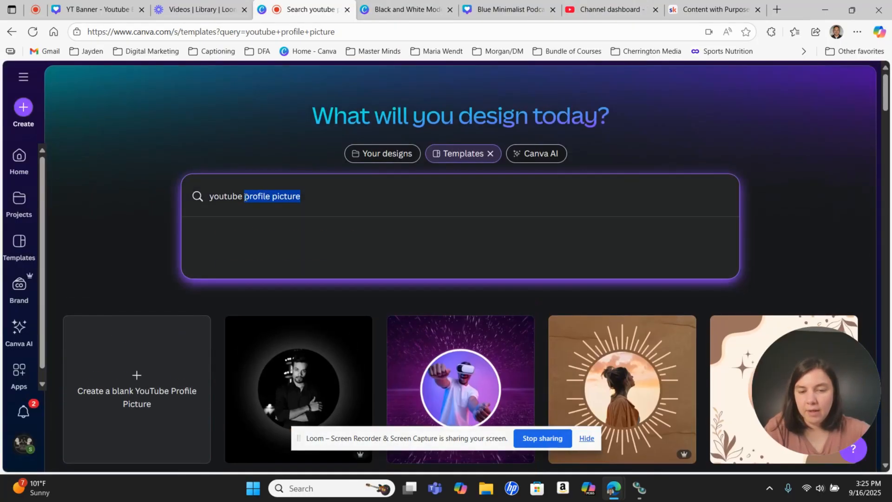
text(watermark)
key(Return)
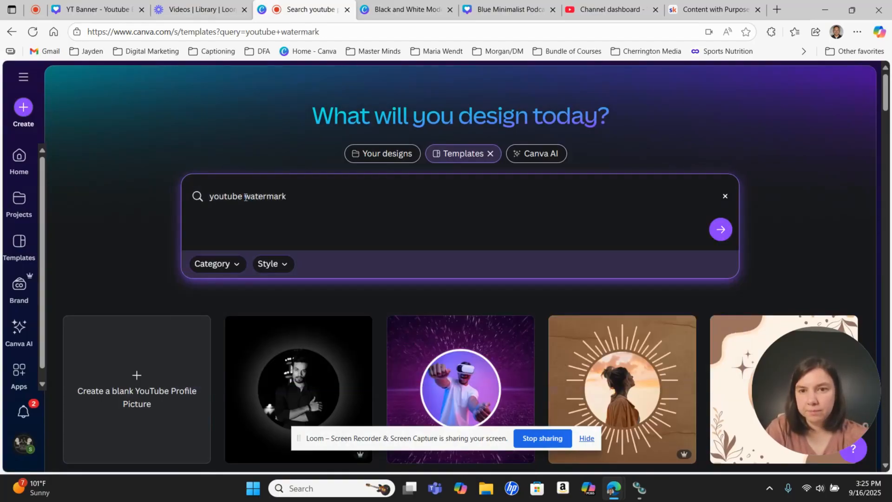
scroll(489, 225, down, 3)
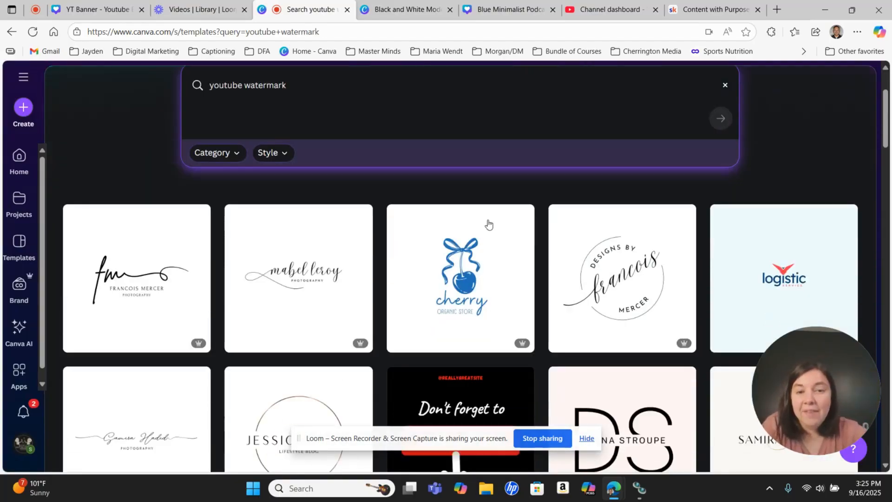
scroll(489, 225, down, 2)
scroll(682, 218, down, 3)
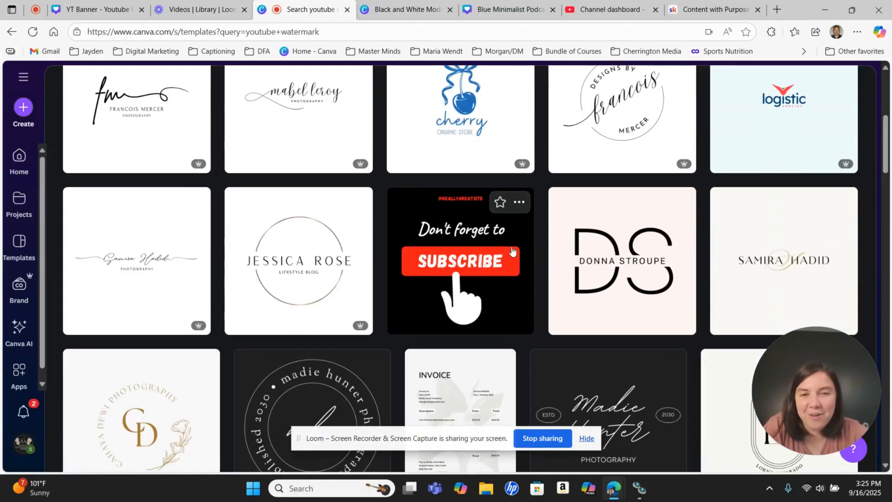
scroll(520, 235, up, 3)
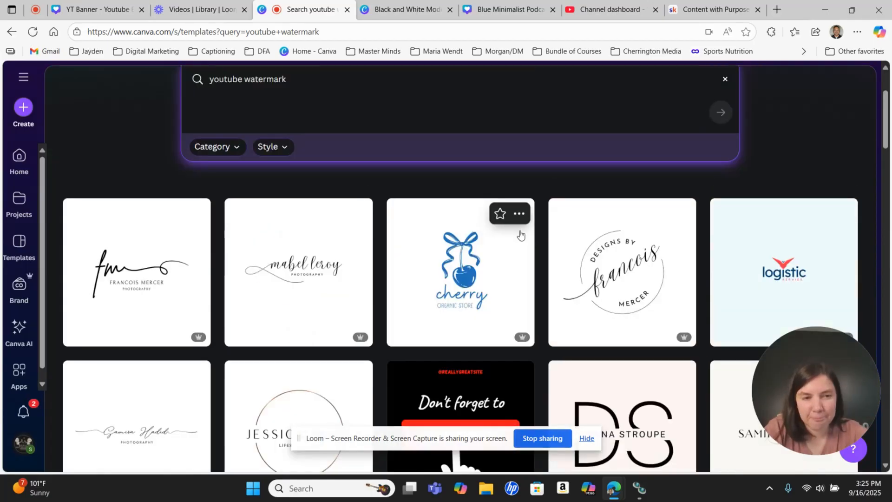